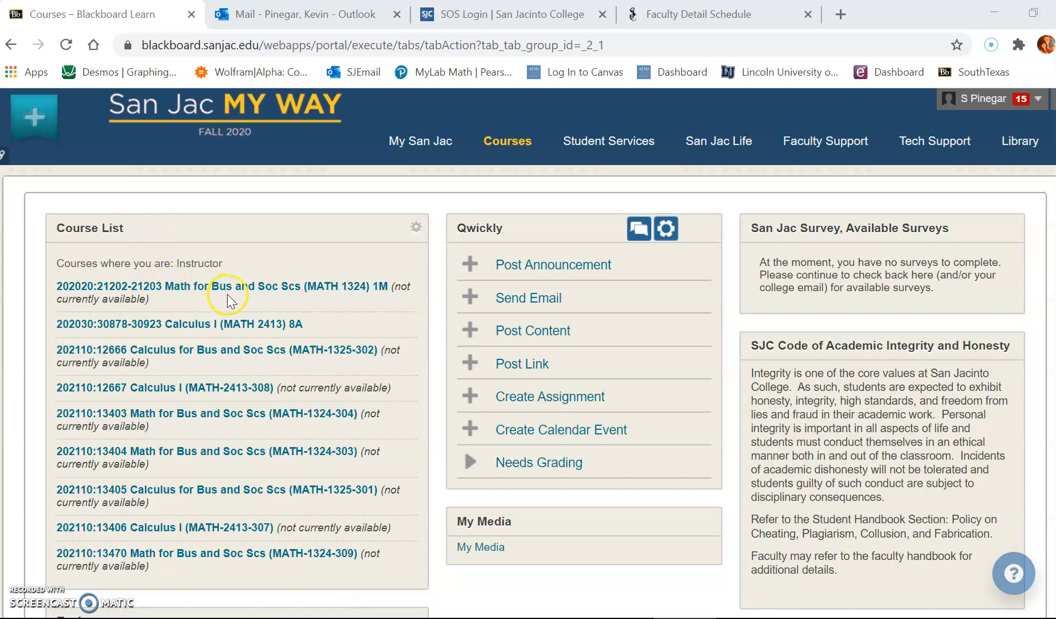
left_click(217, 328)
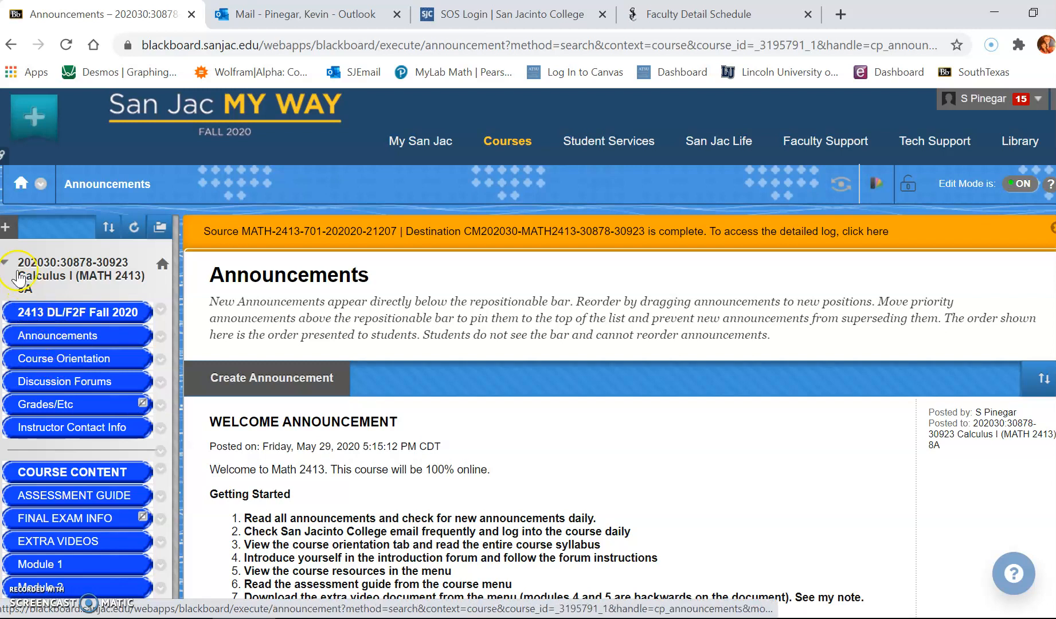
left_click(6, 228)
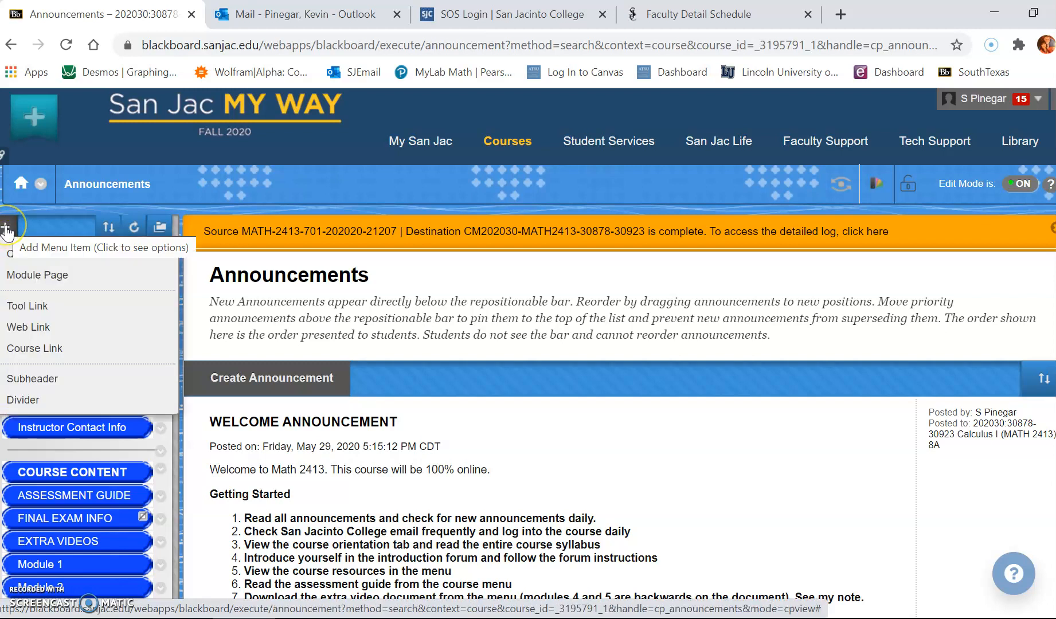
left_click(48, 305)
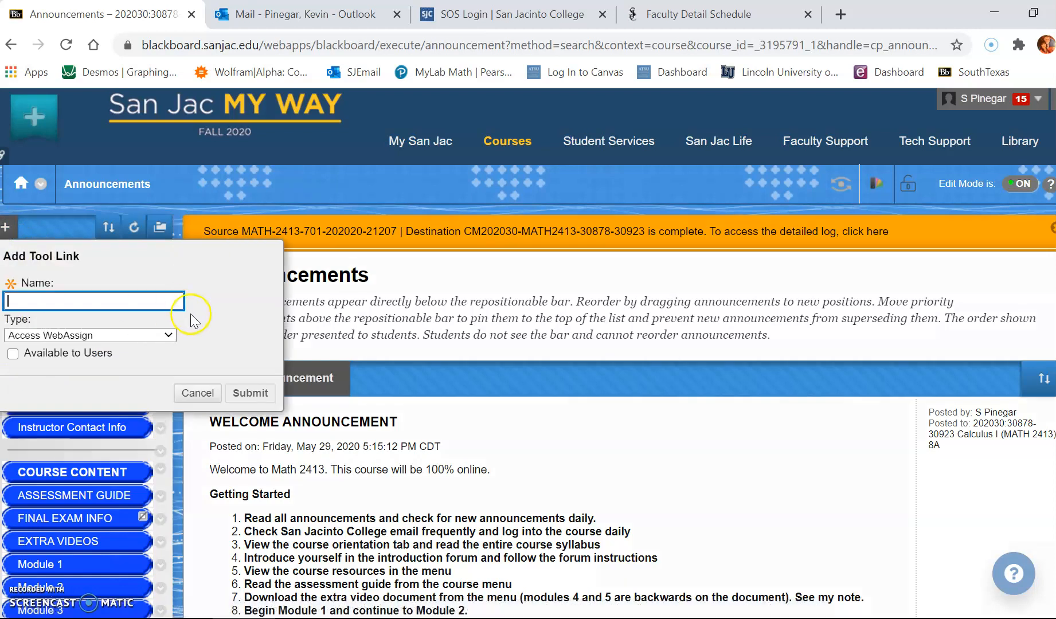
left_click(169, 333)
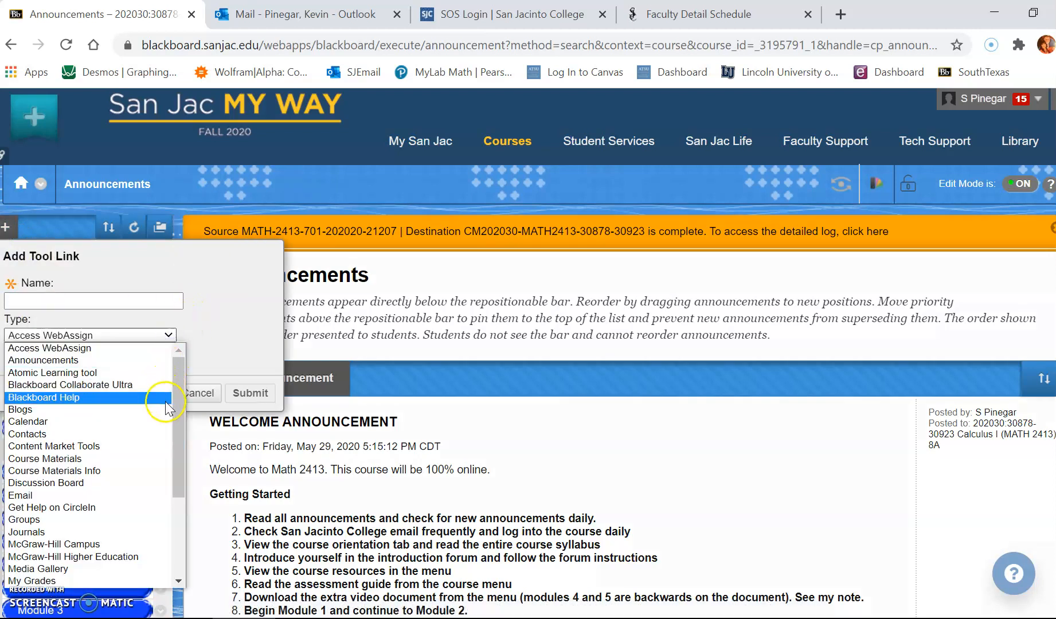
left_click_drag(174, 419, 188, 463)
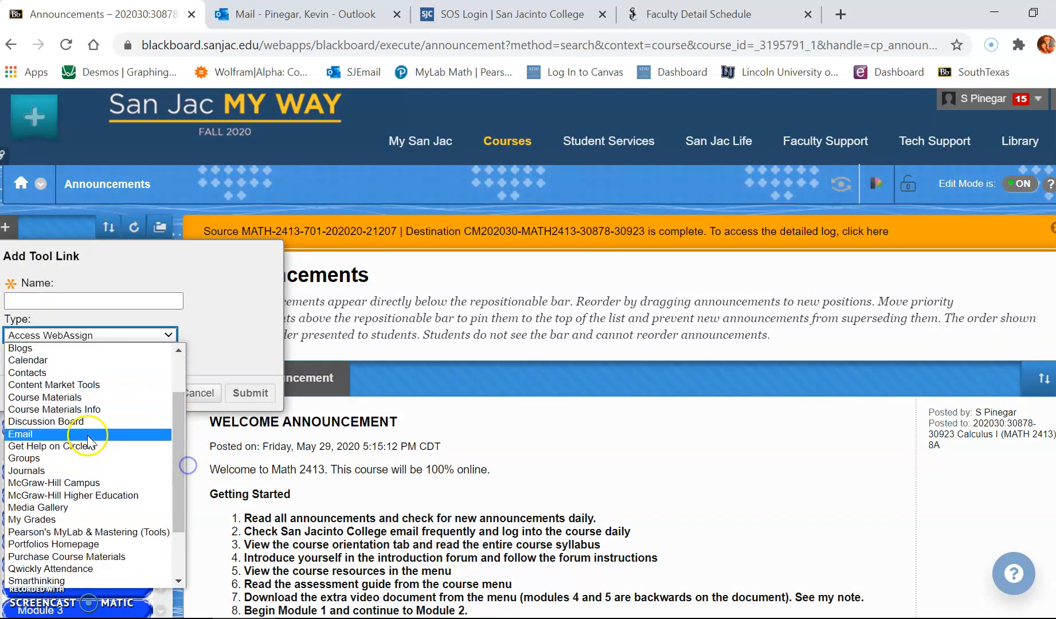
left_click(59, 427)
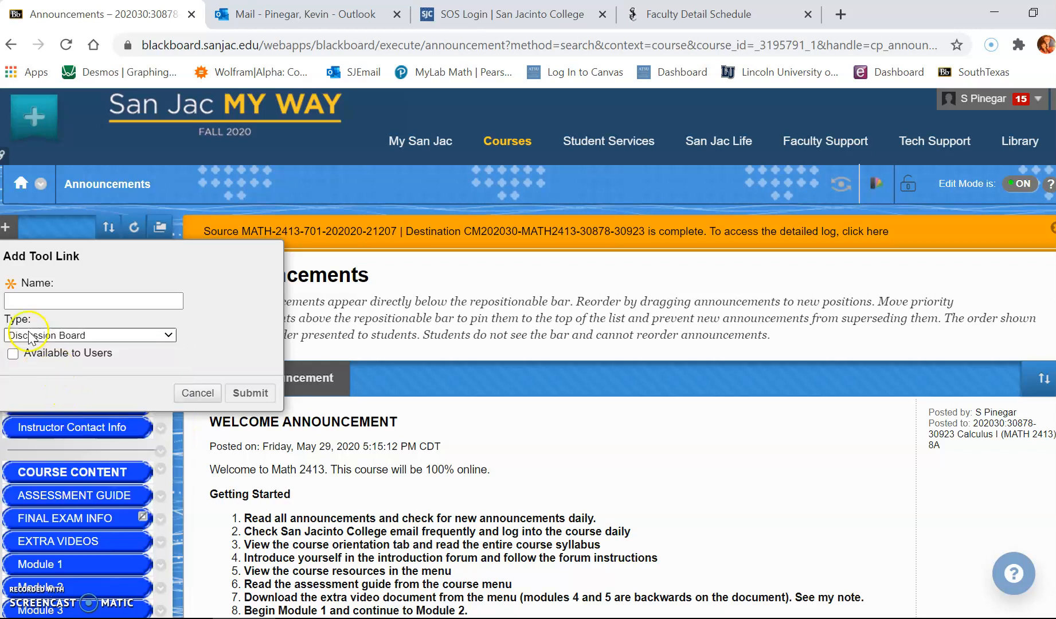
left_click(28, 302)
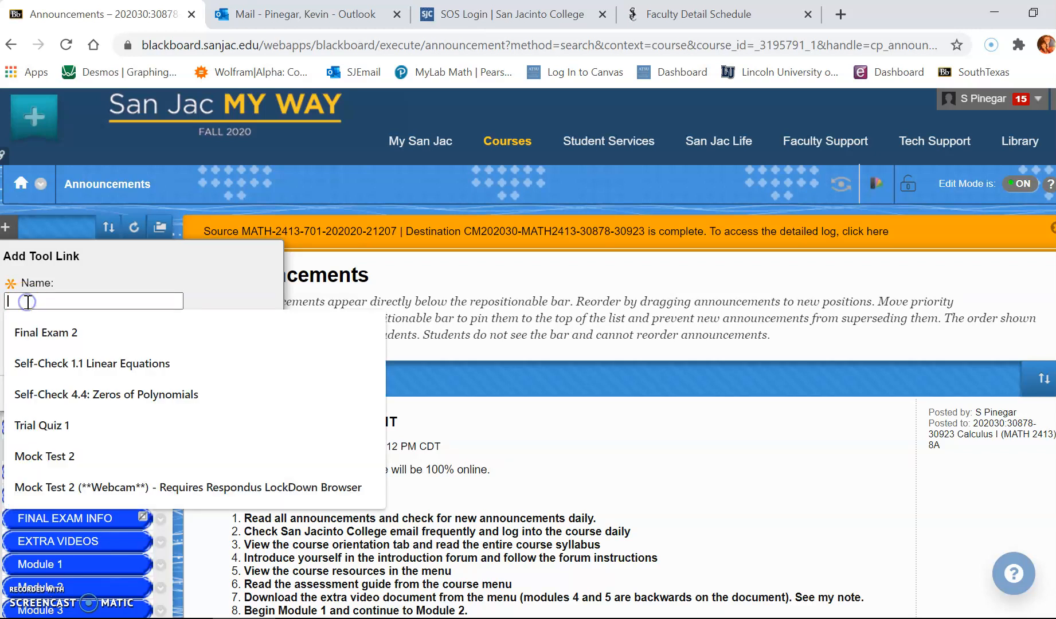
left_click(253, 259)
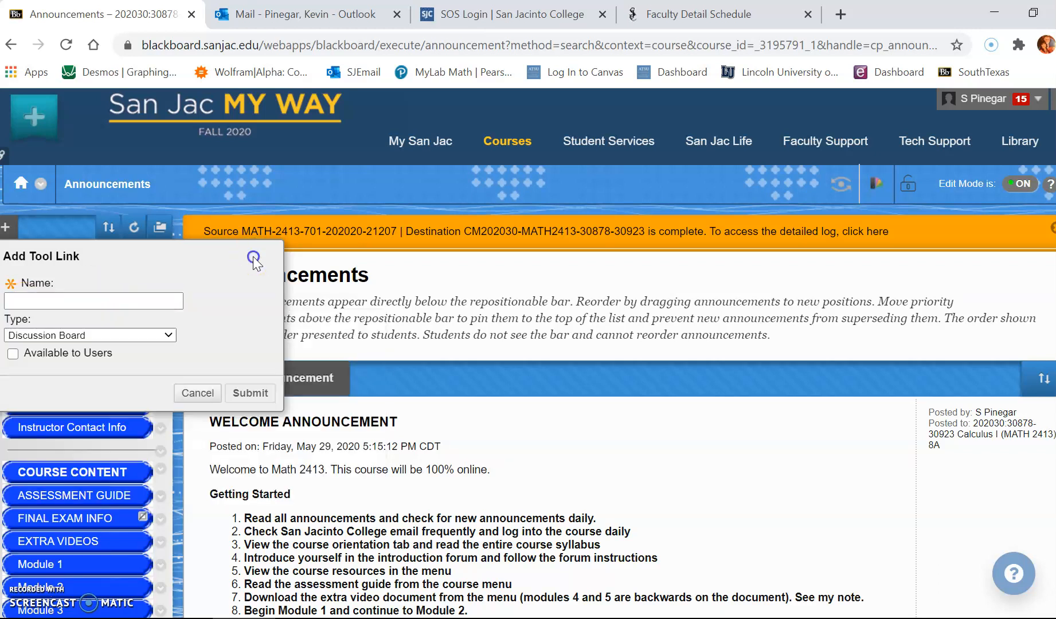
left_click(198, 393)
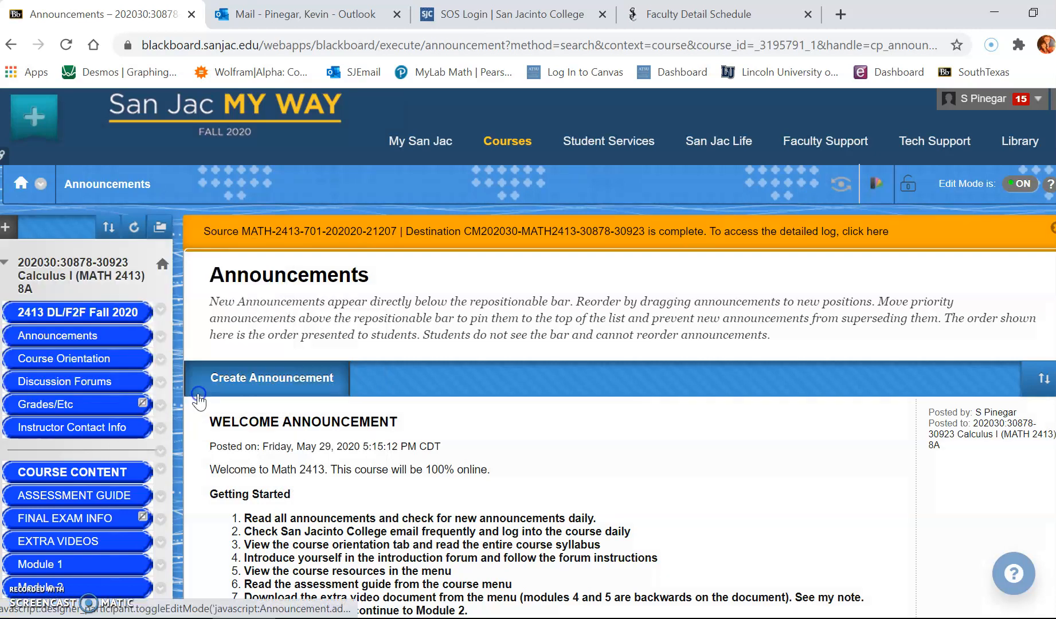
- Open the Discussion Forums page of the Calculus I course
left_click(63, 388)
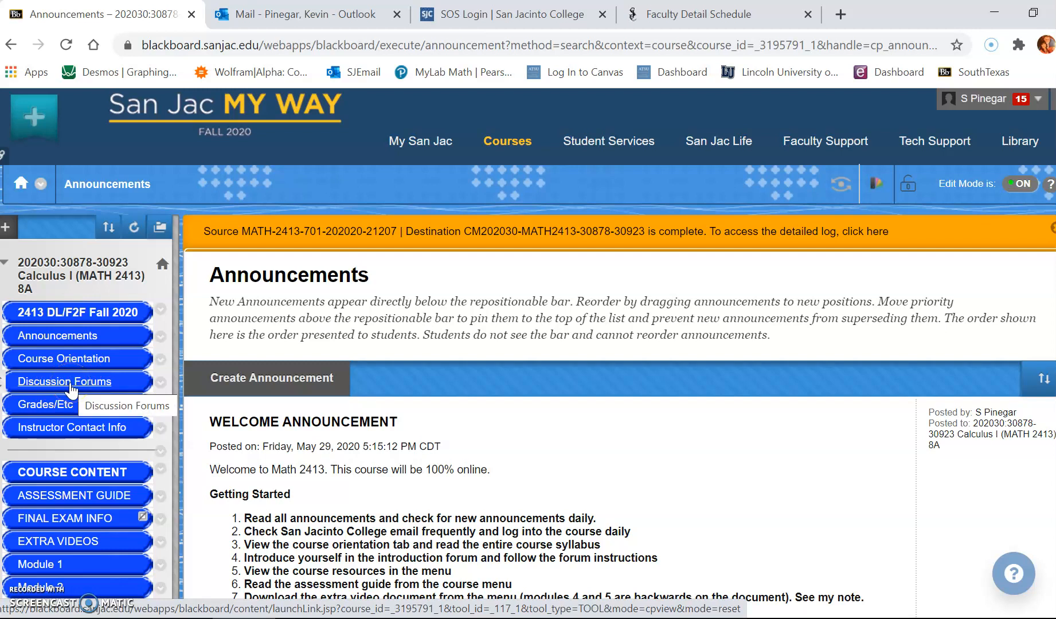
left_click(6, 228)
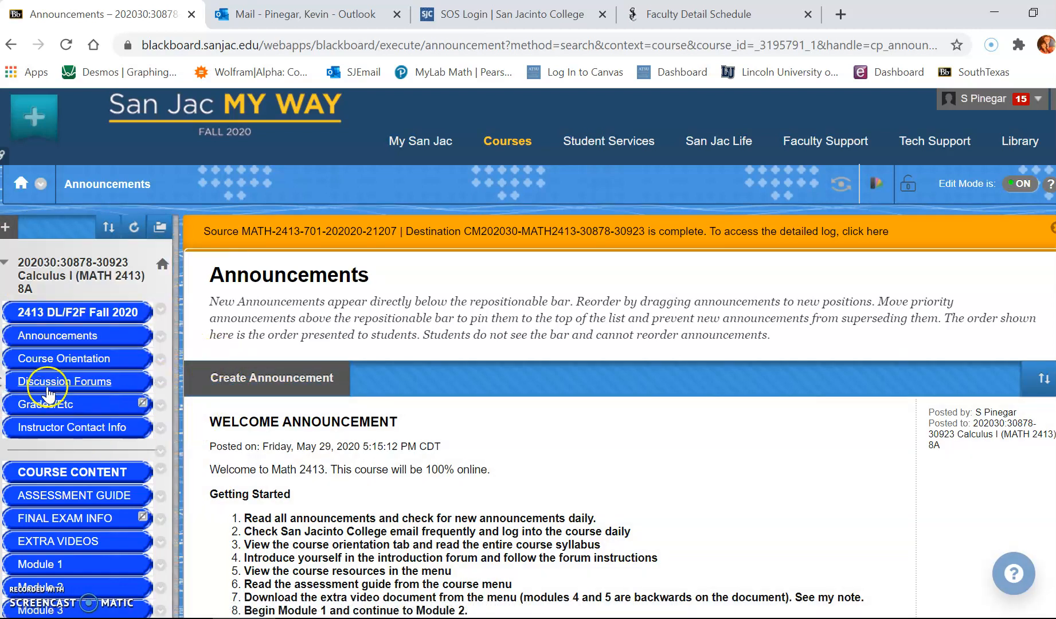
left_click(5, 228)
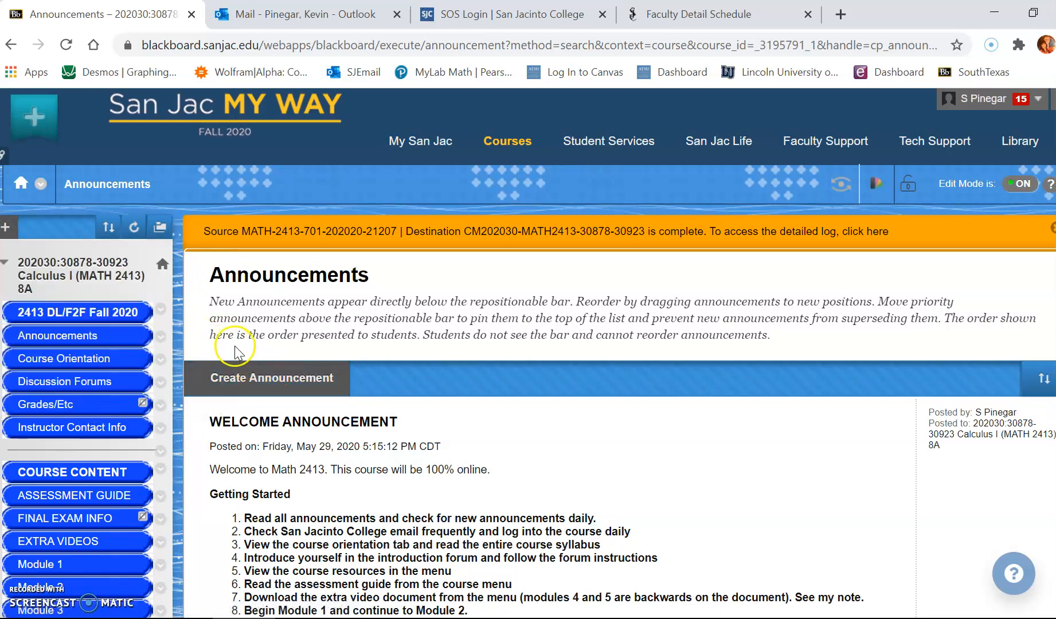
left_click(66, 383)
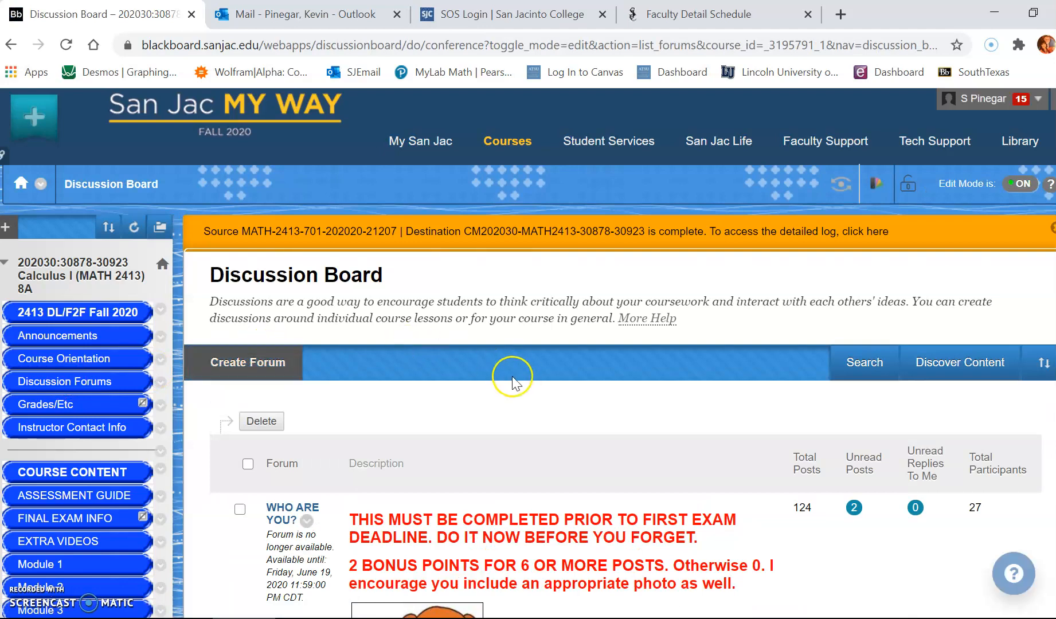
- Examine the descriptions, posting requirements and grading rules of the existing WHO ARE YOU? and STUMPED forums
scroll(463, 377, "down", 5)
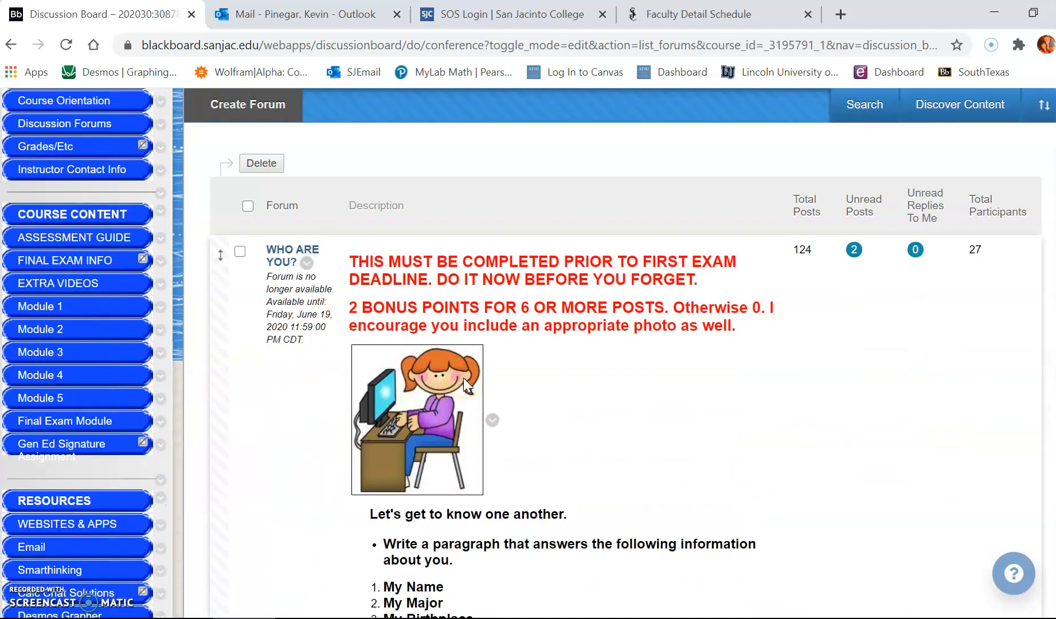
scroll(462, 378, "down", 10)
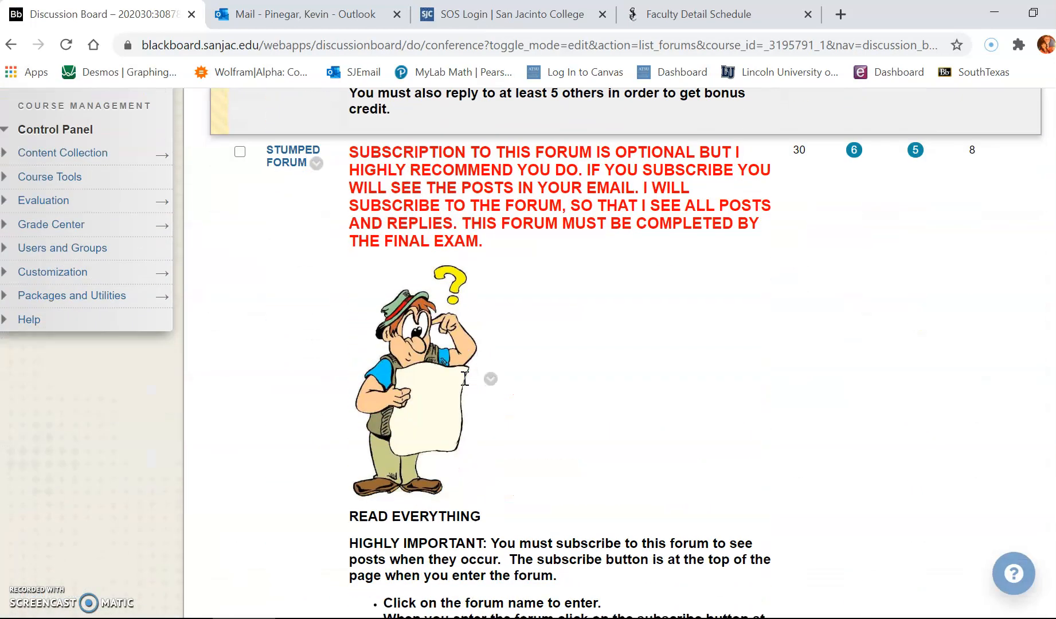
scroll(464, 379, "down", 1)
scroll(465, 381, "up", 1)
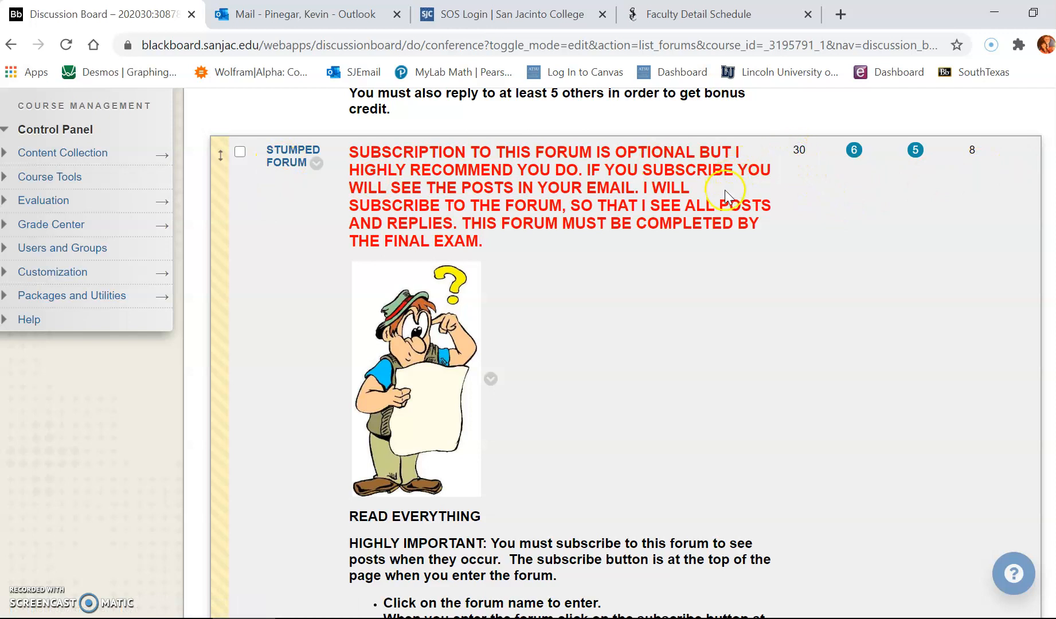
scroll(724, 190, "down", 7)
scroll(724, 191, "down", 7)
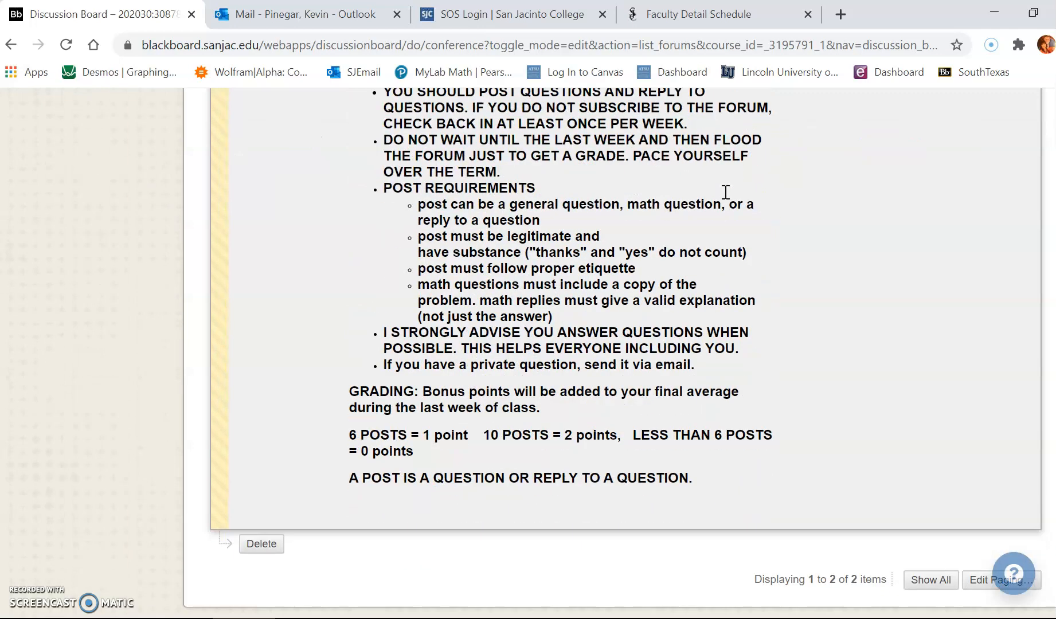
scroll(725, 192, "up", 20)
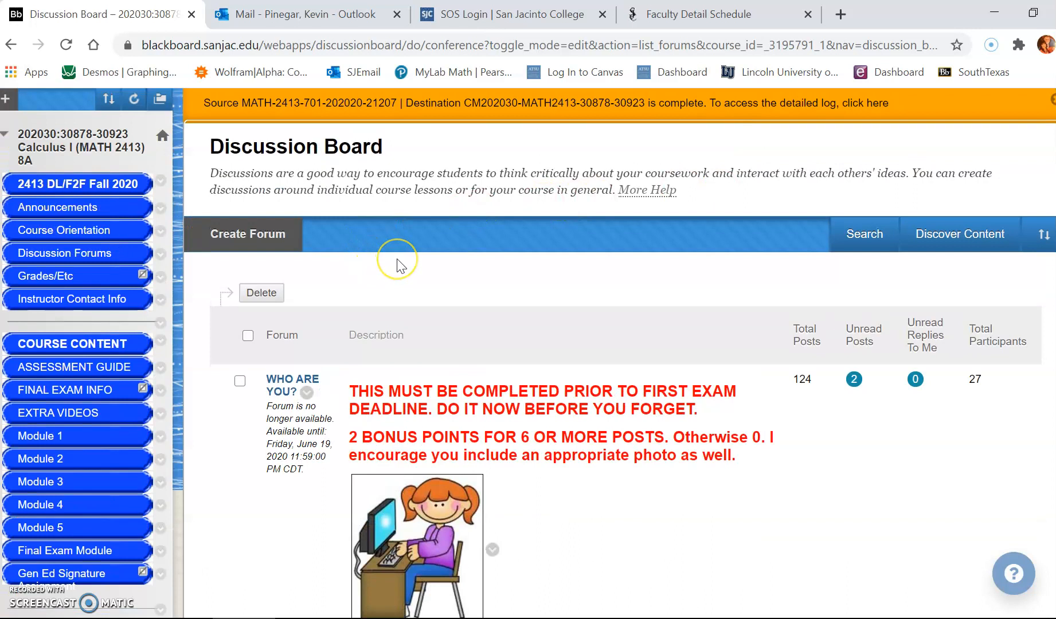
scroll(397, 258, "up", 2)
scroll(359, 246, "down", 3)
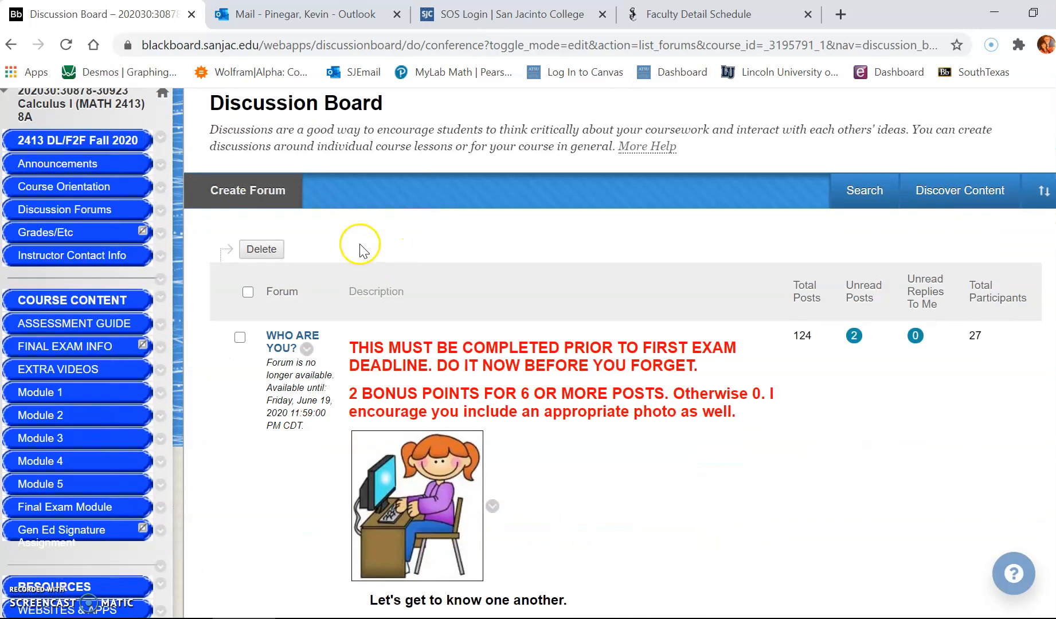
- Start creating a new discussion forum, name it Q/A and leave its description empty
left_click(244, 192)
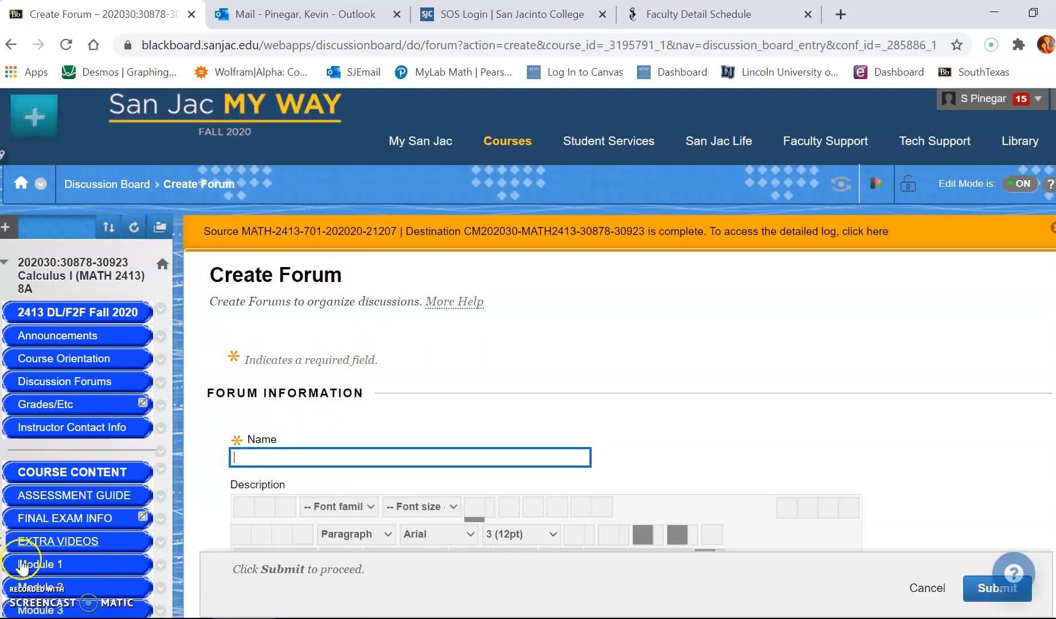
left_click(237, 461)
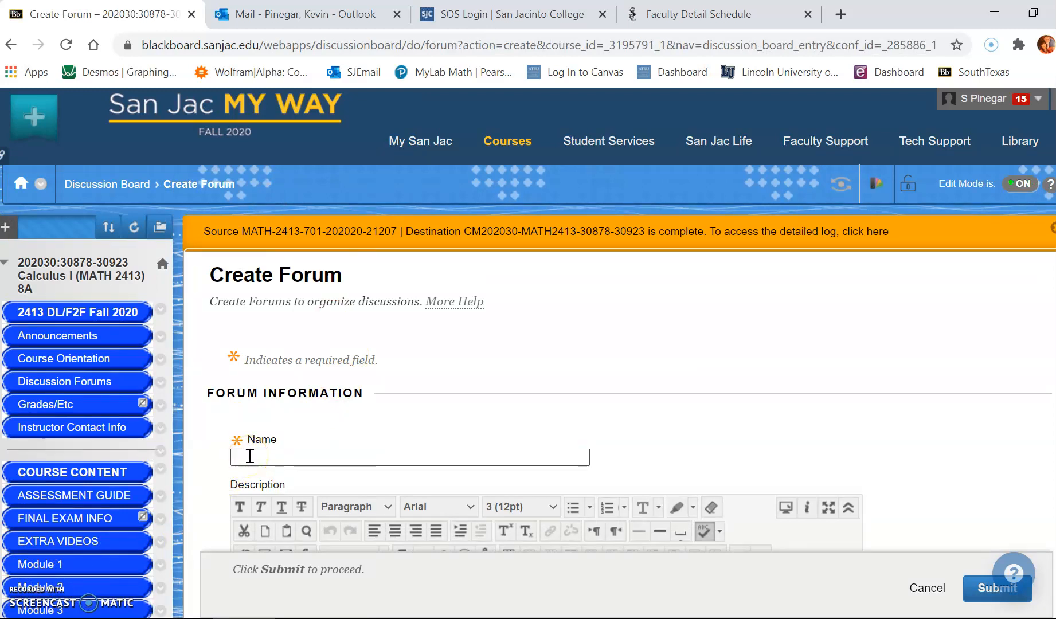
type("Q/A")
left_click(241, 451)
left_click(608, 327)
scroll(608, 327, "down", 5)
left_click(269, 394)
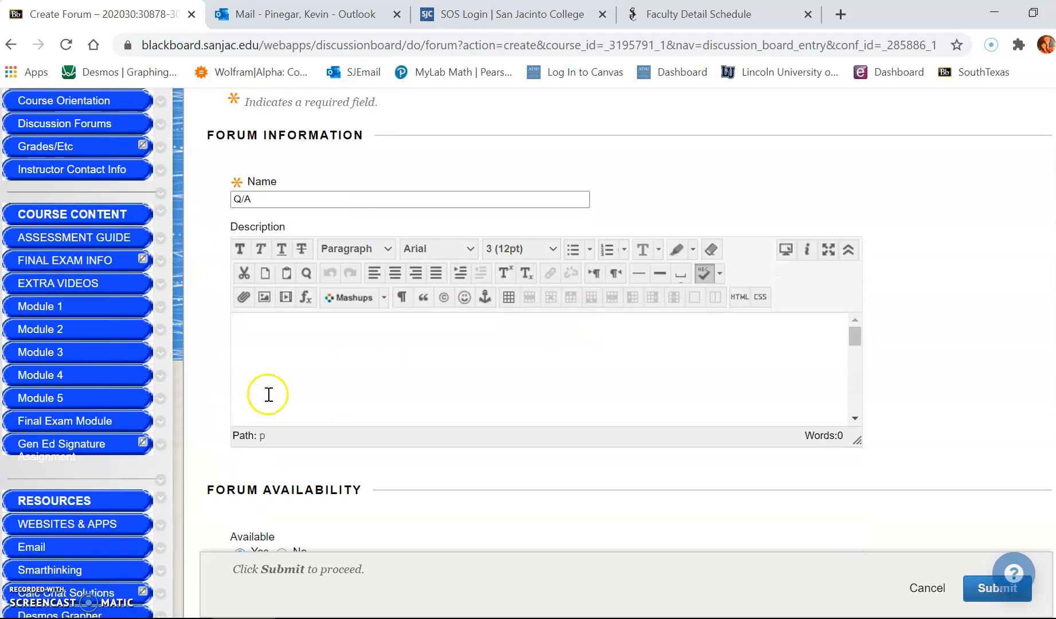
left_click(266, 330)
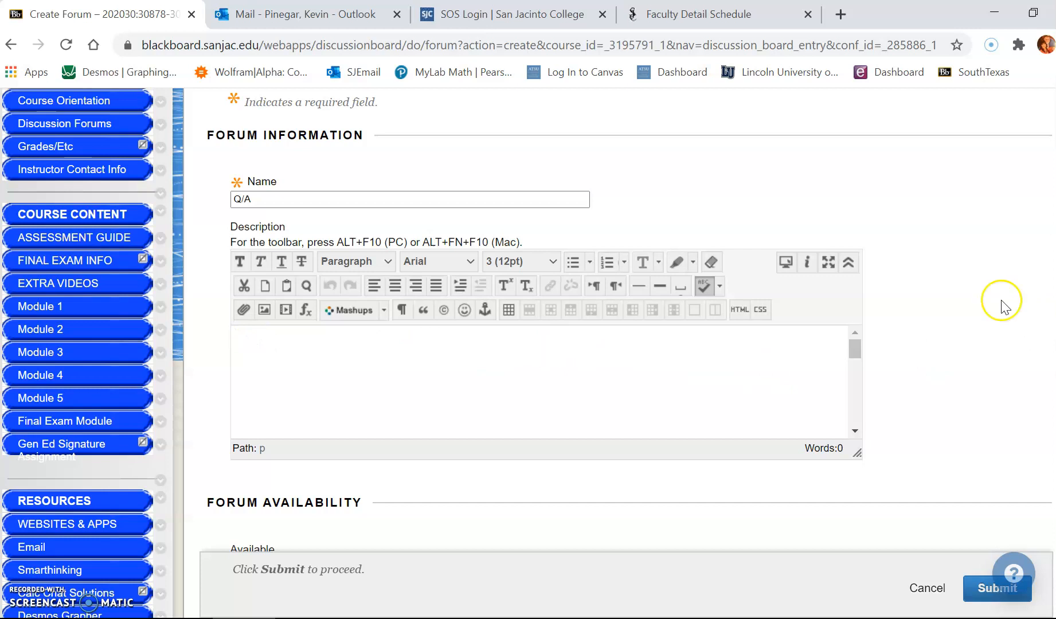
left_click(942, 280)
- Make the Q/A discussion forum graded, with 10 points possible
scroll(946, 285, "down", 3)
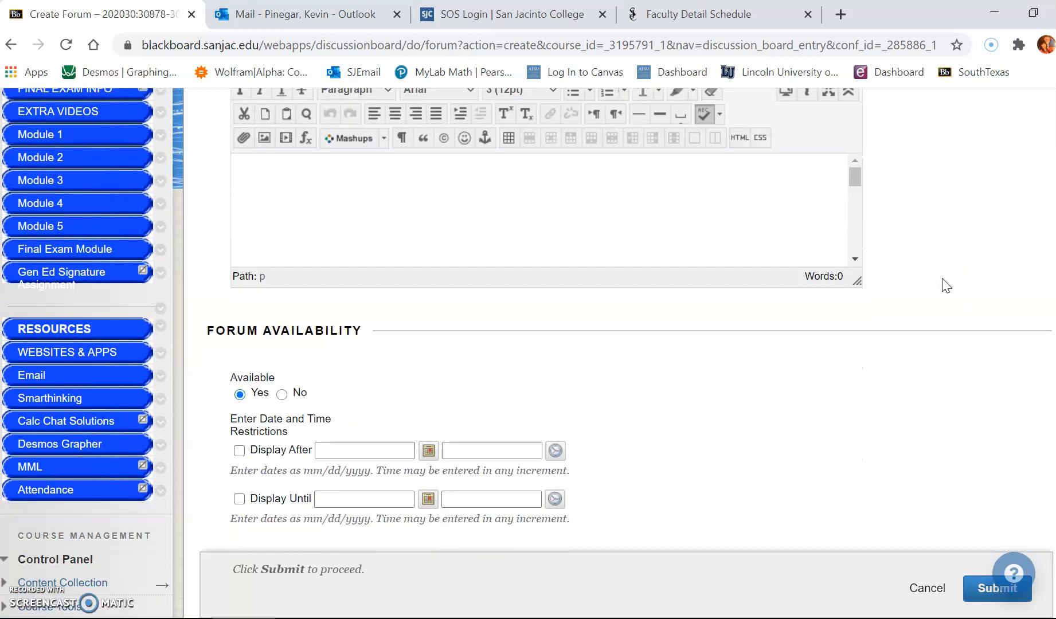
scroll(946, 285, "down", 2)
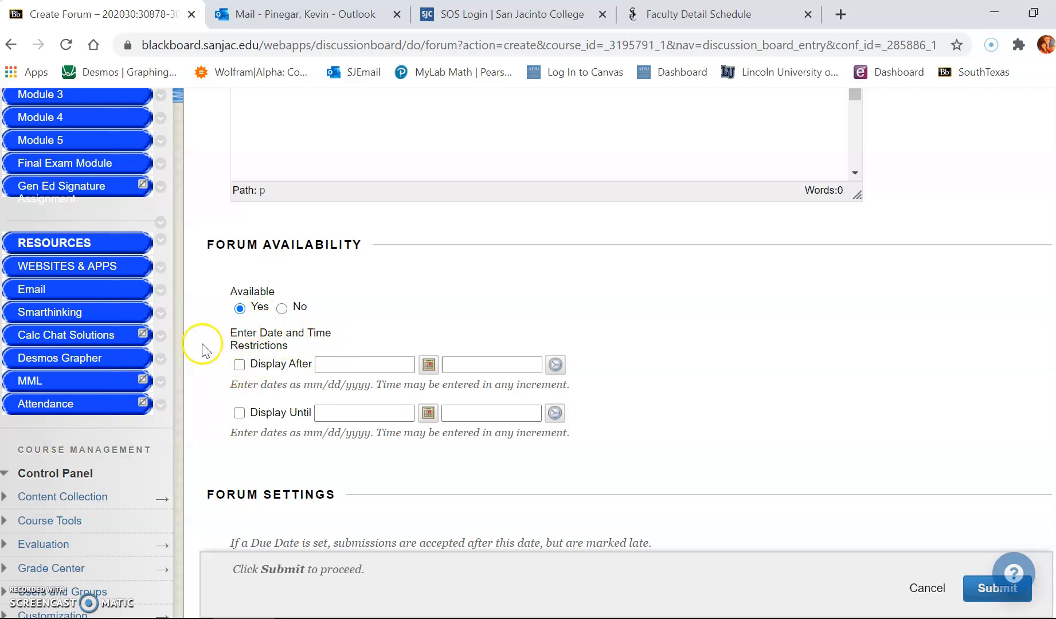
scroll(213, 334, "down", 5)
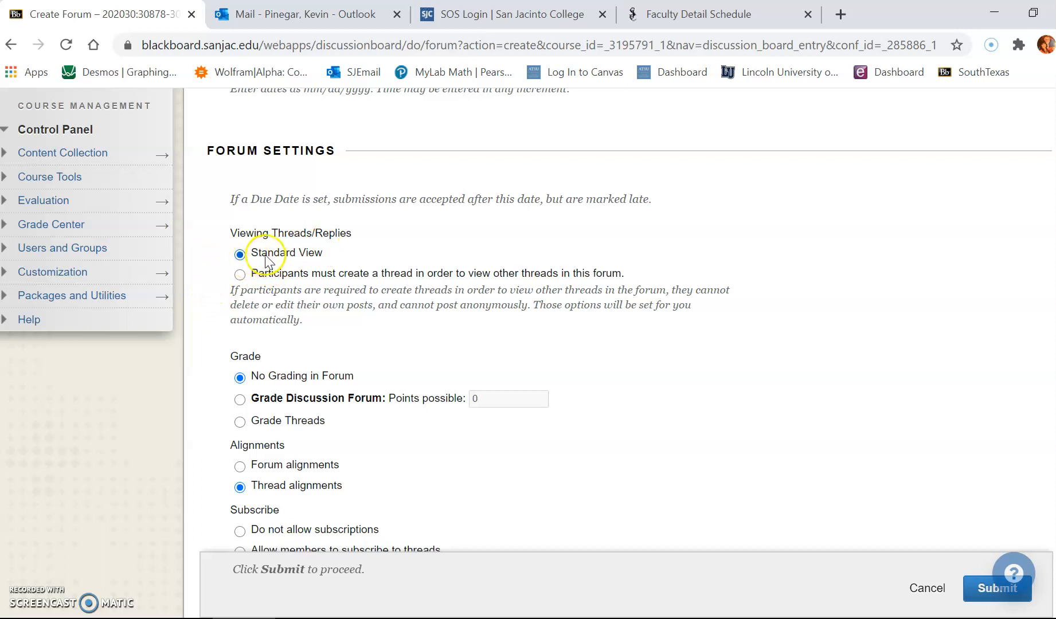
left_click(211, 257)
scroll(211, 257, "down", 3)
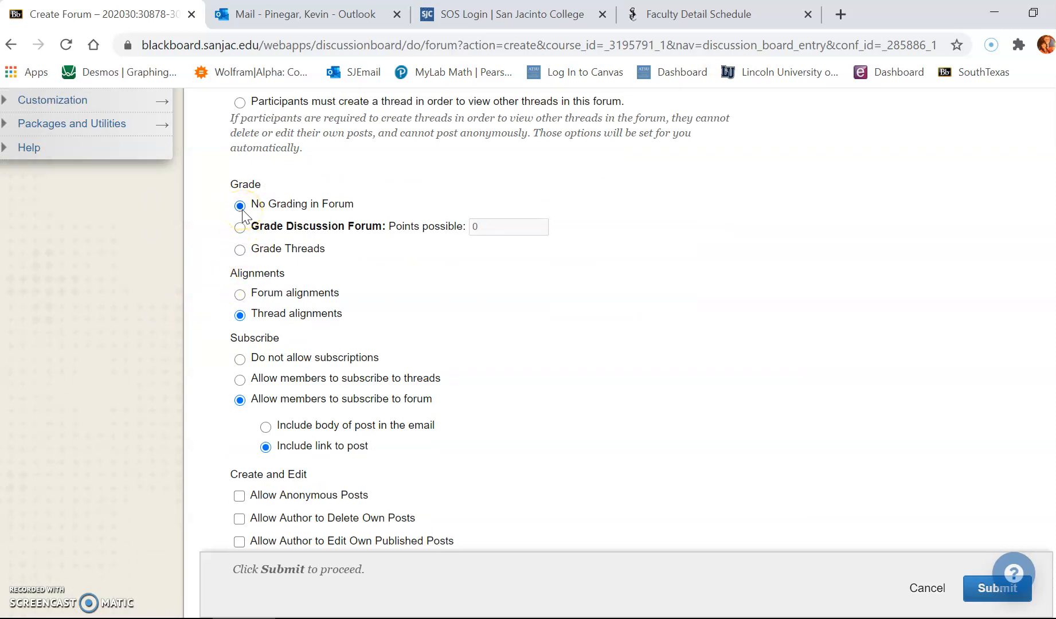
left_click(239, 228)
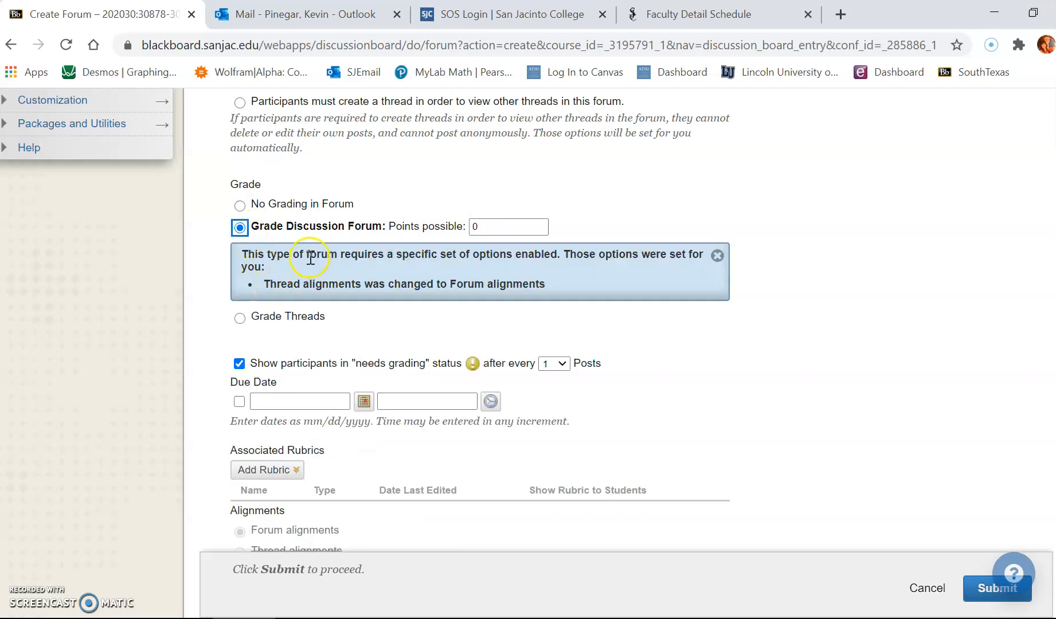
left_click(495, 231)
left_click_drag(482, 227, 465, 226)
type("10")
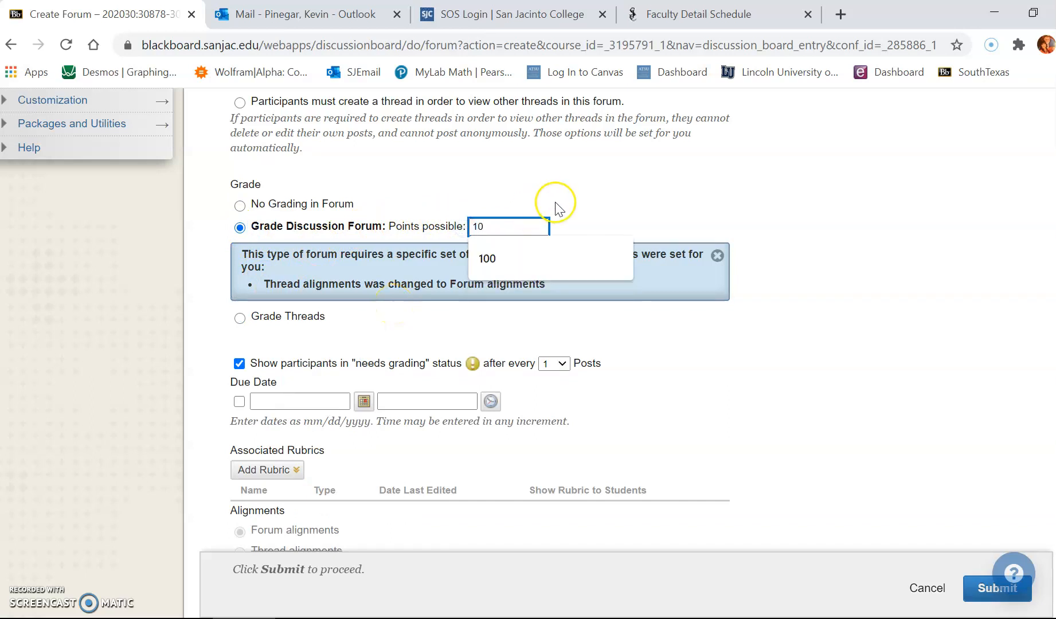
left_click(693, 172)
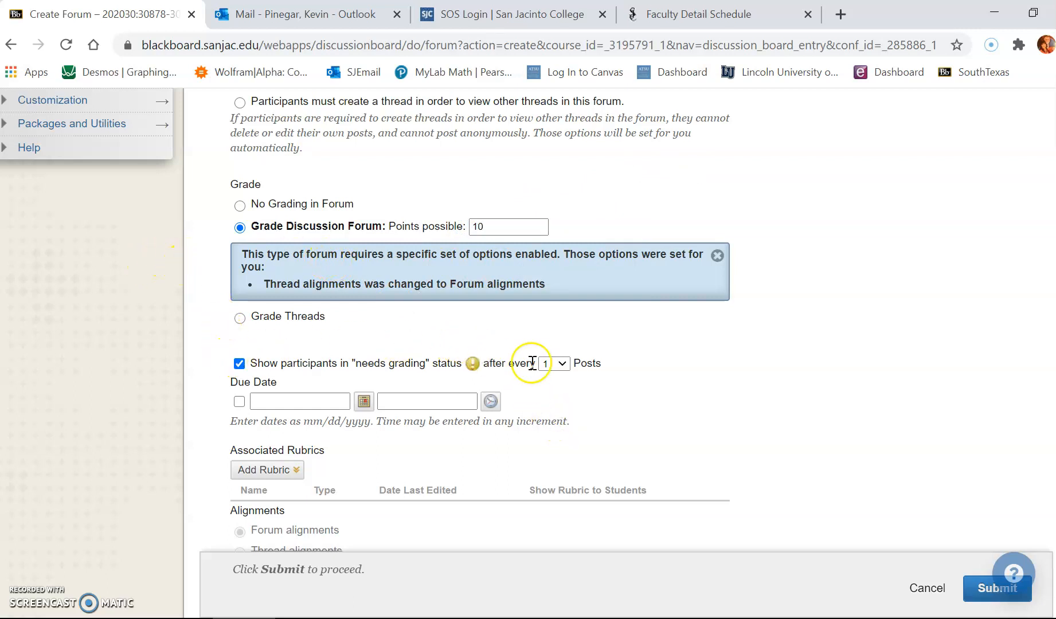
- Set participants to show in "needs grading" status after every 5 posts
left_click(656, 367)
scroll(649, 365, "down", 2)
left_click(403, 316)
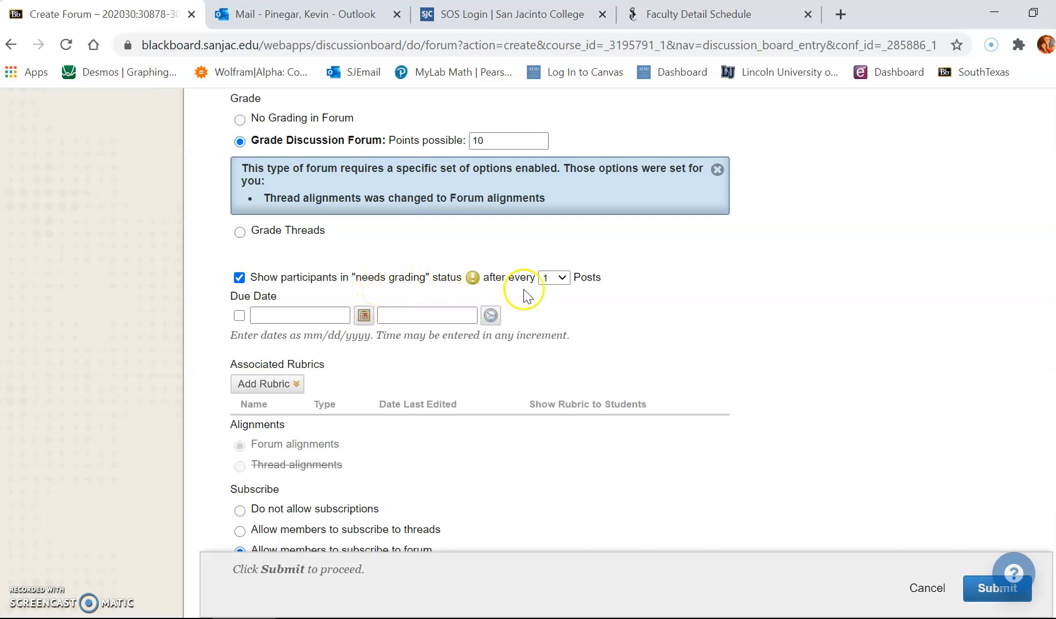
left_click(564, 280)
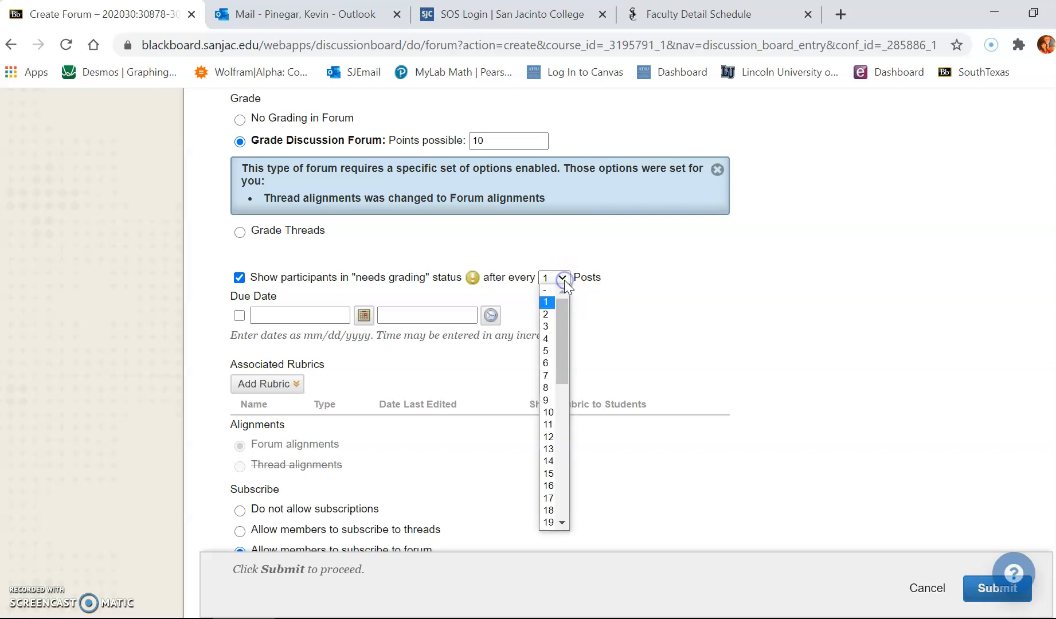
left_click(548, 350)
left_click(618, 289)
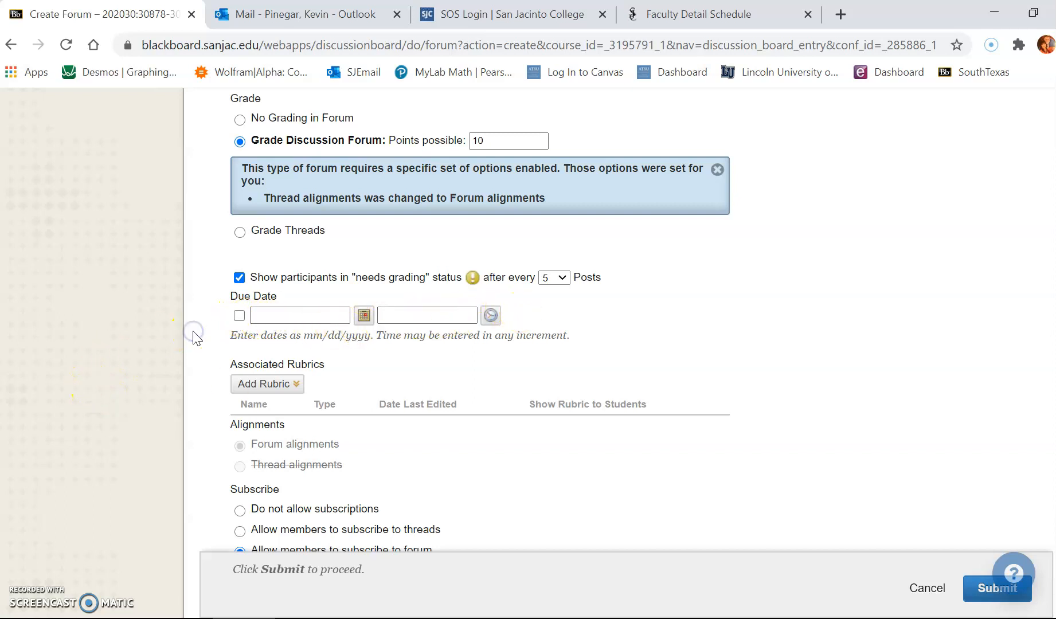
- Review the remaining forum settings and examine the sample STUMPED forum notification email in the Word document
scroll(193, 338, "down", 1)
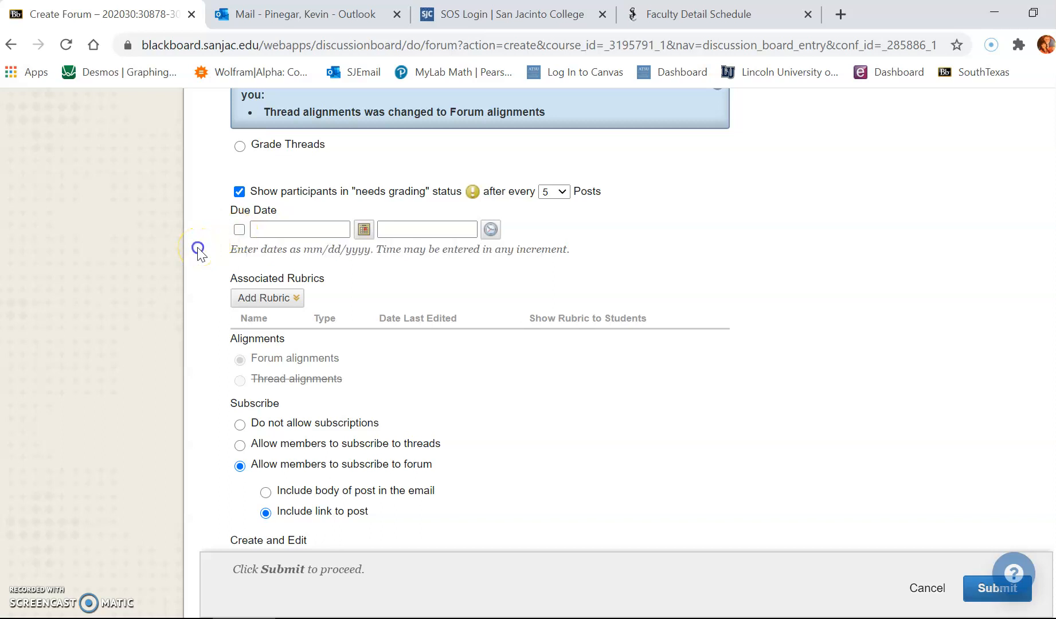
scroll(197, 254, "down", 3)
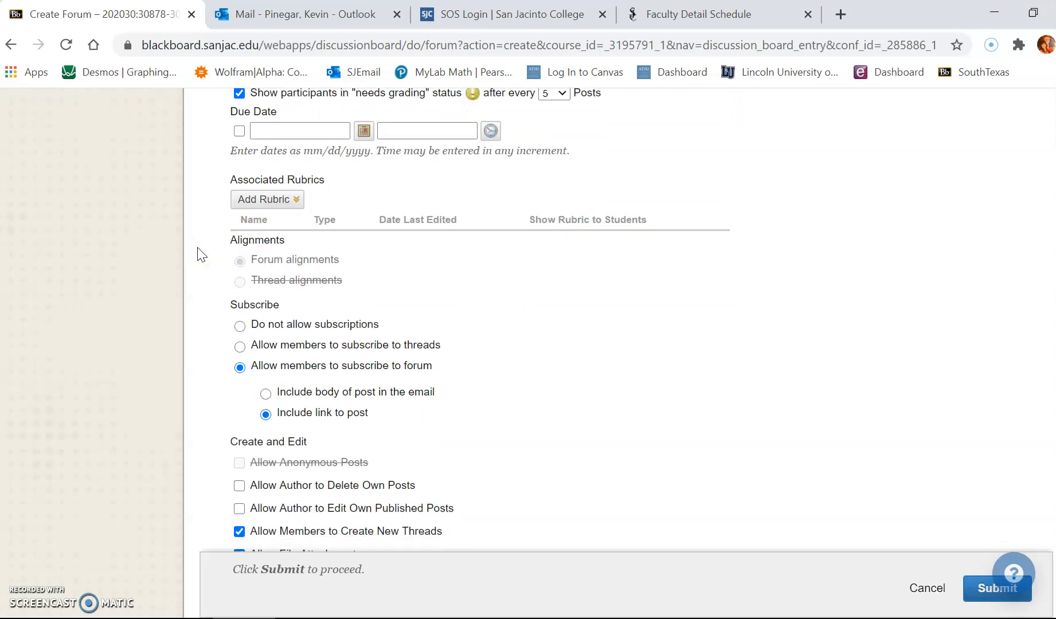
scroll(201, 254, "down", 2)
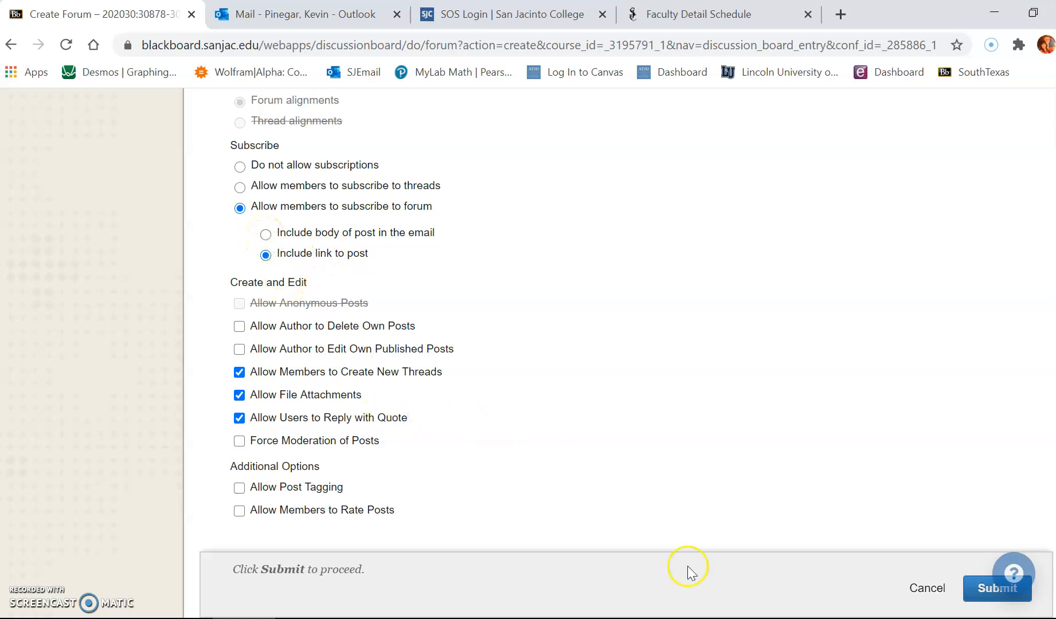
mouse_move(645, 605)
left_click(627, 605)
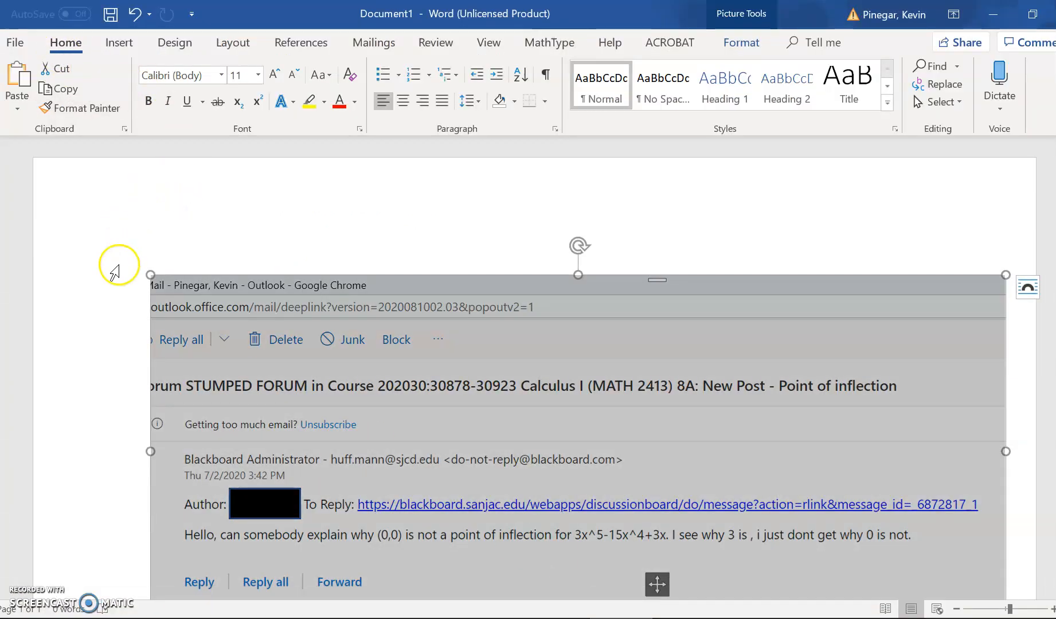
scroll(120, 337, "down", 2)
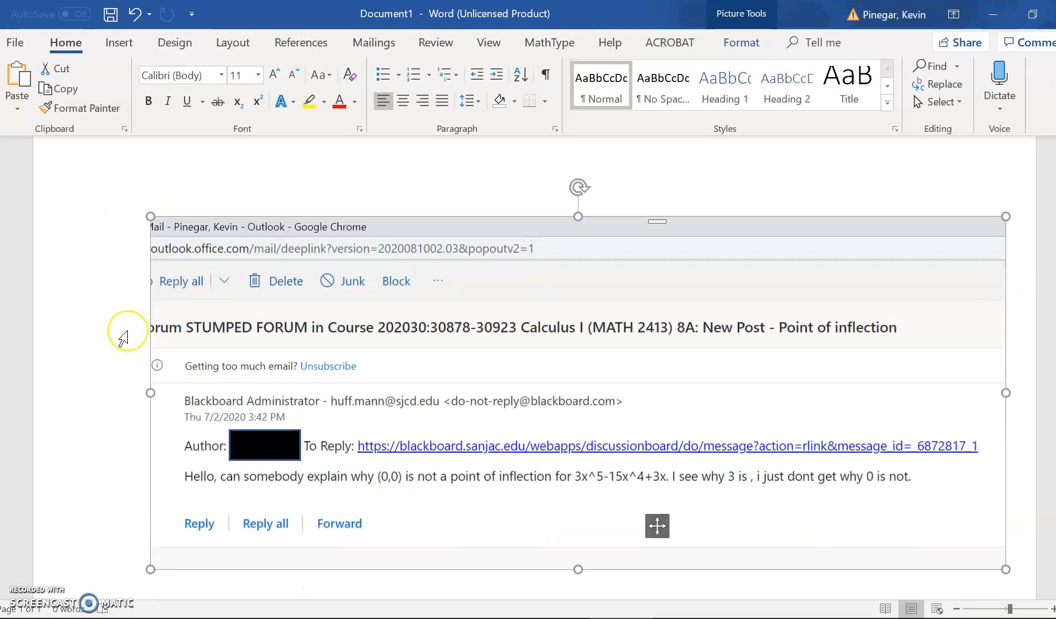
scroll(123, 338, "down", 2)
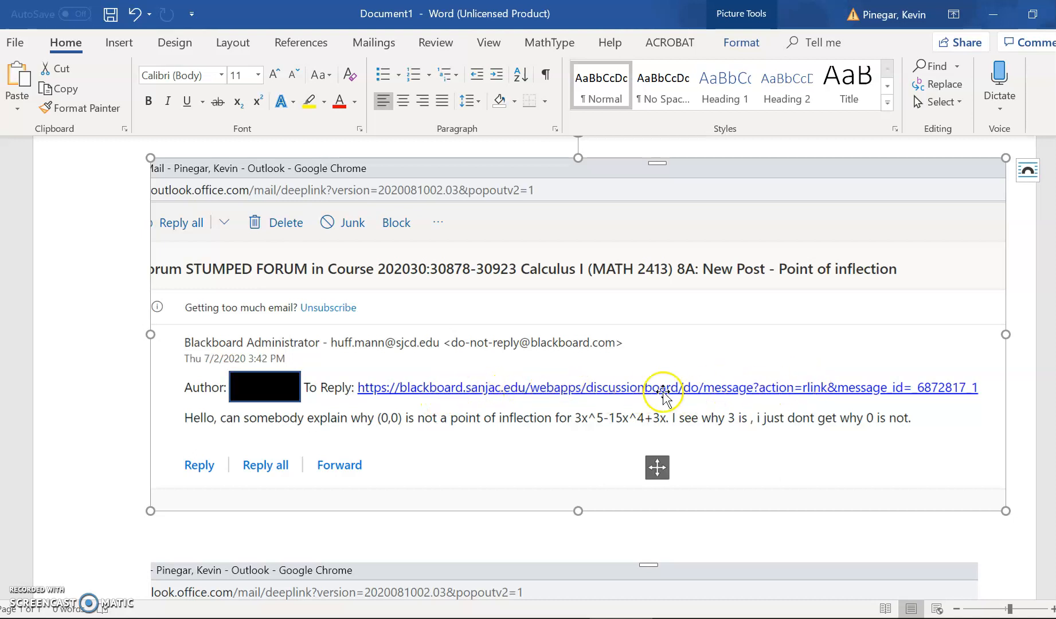
mouse_move(186, 613)
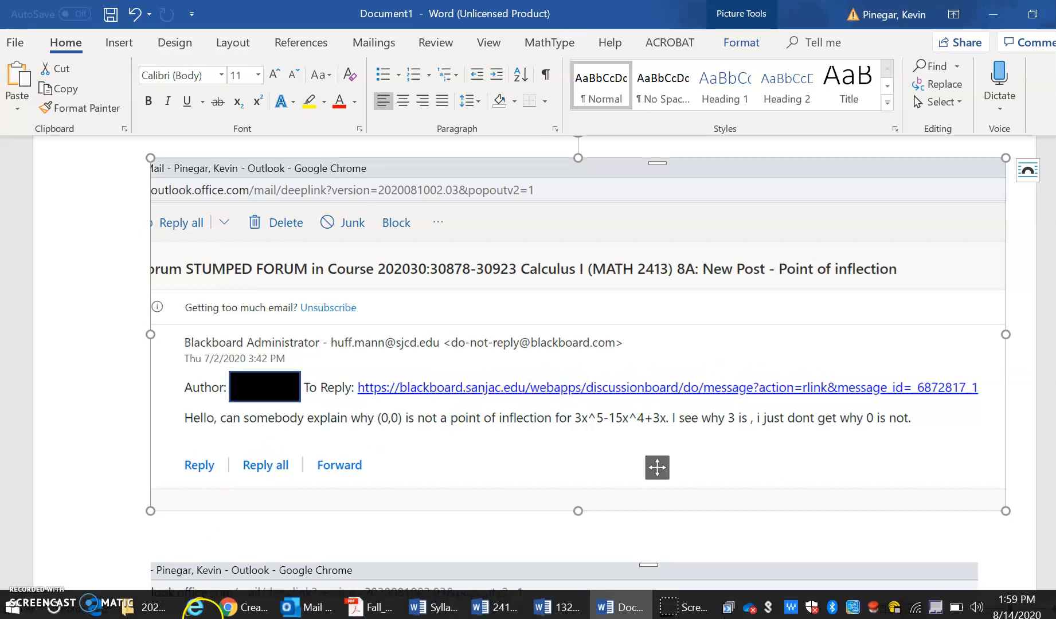
- Switch back to the forum form in Chrome and make subscription emails include the body of the post
left_click(246, 606)
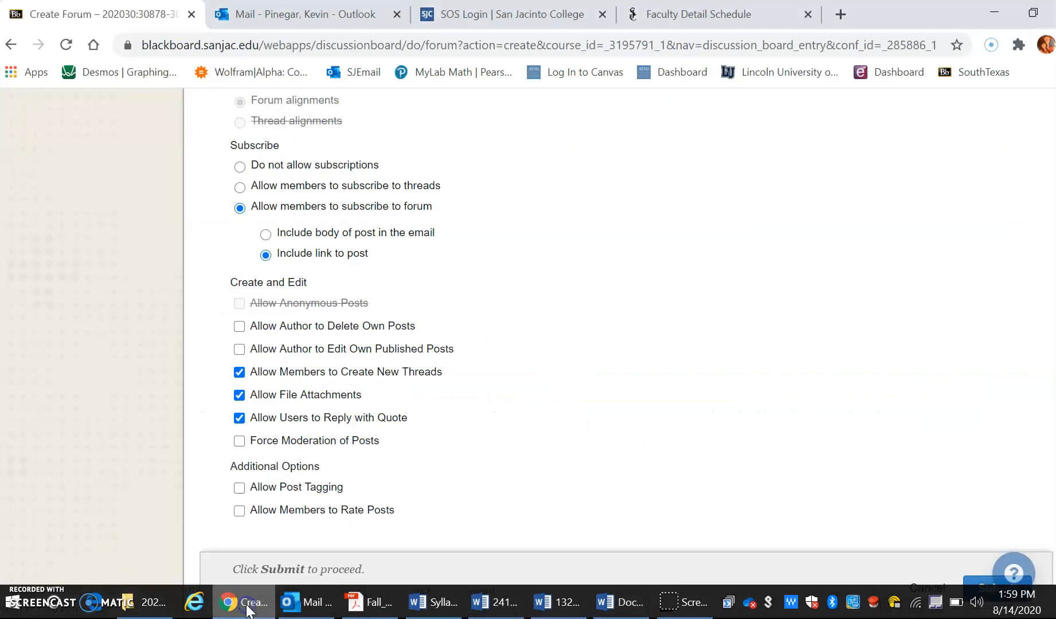
left_click(264, 234)
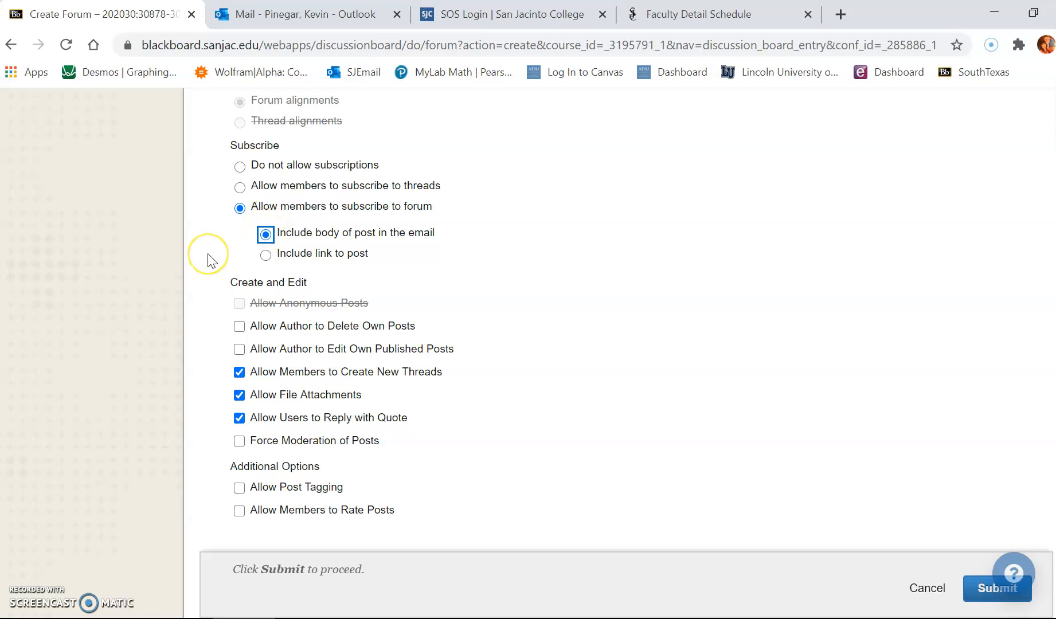
left_click(266, 235)
- Read the sample notification emails for the Point of inflection question and its reply in Word, and return to the forum form in Chrome
left_click(622, 603)
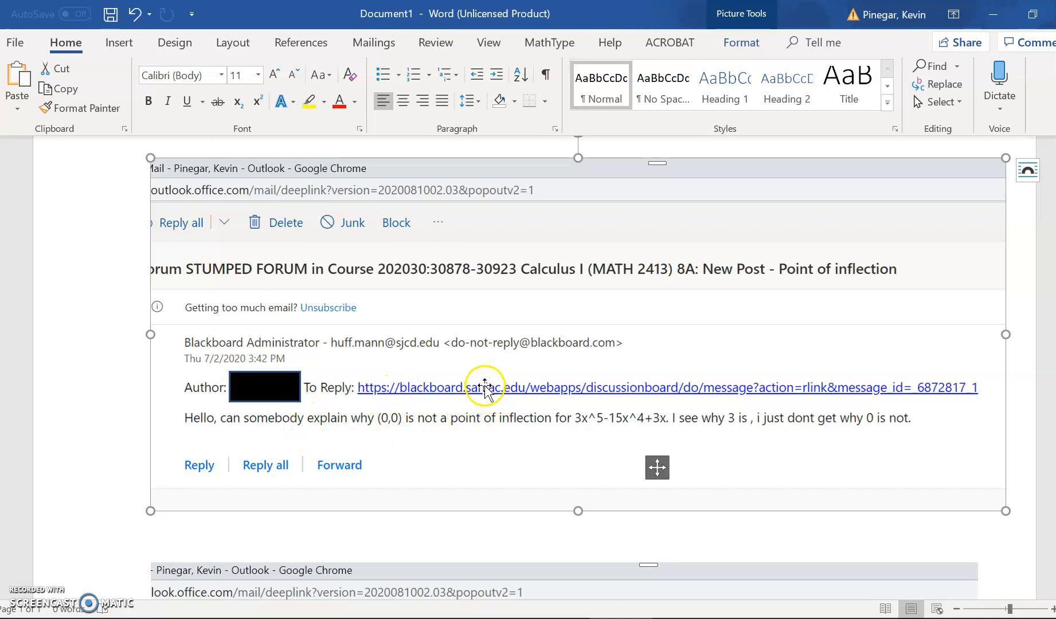
left_click(106, 321)
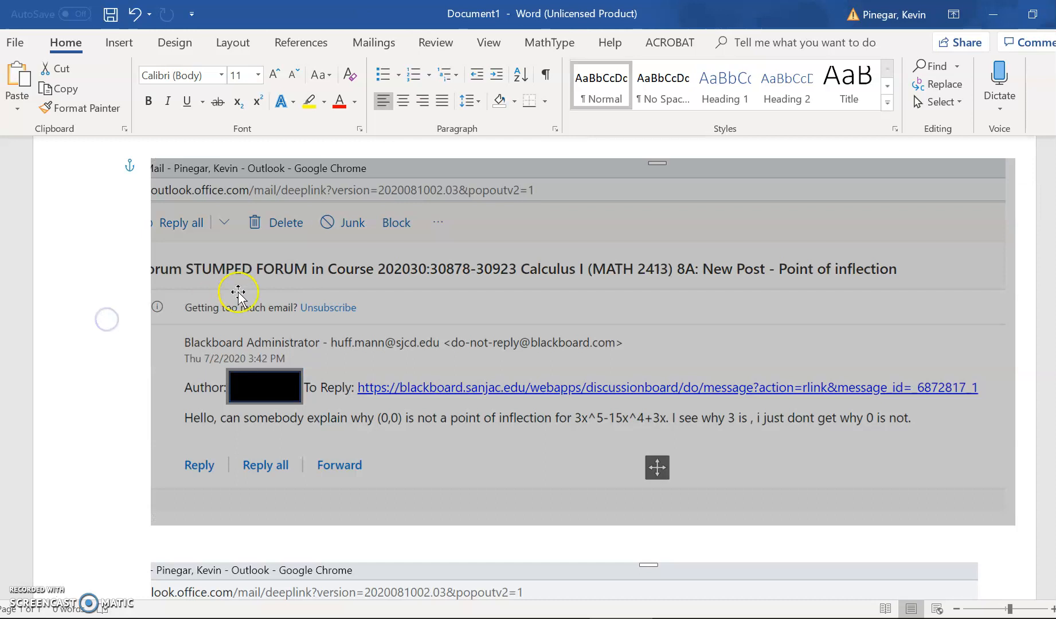
left_click(413, 308)
scroll(35, 314, "down", 1)
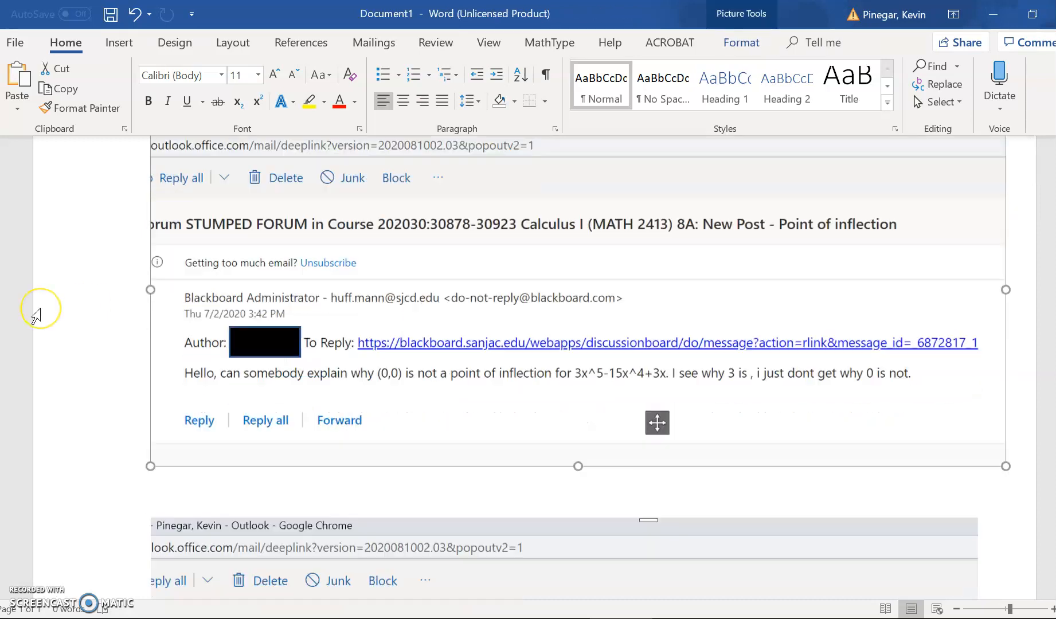
scroll(35, 314, "down", 8)
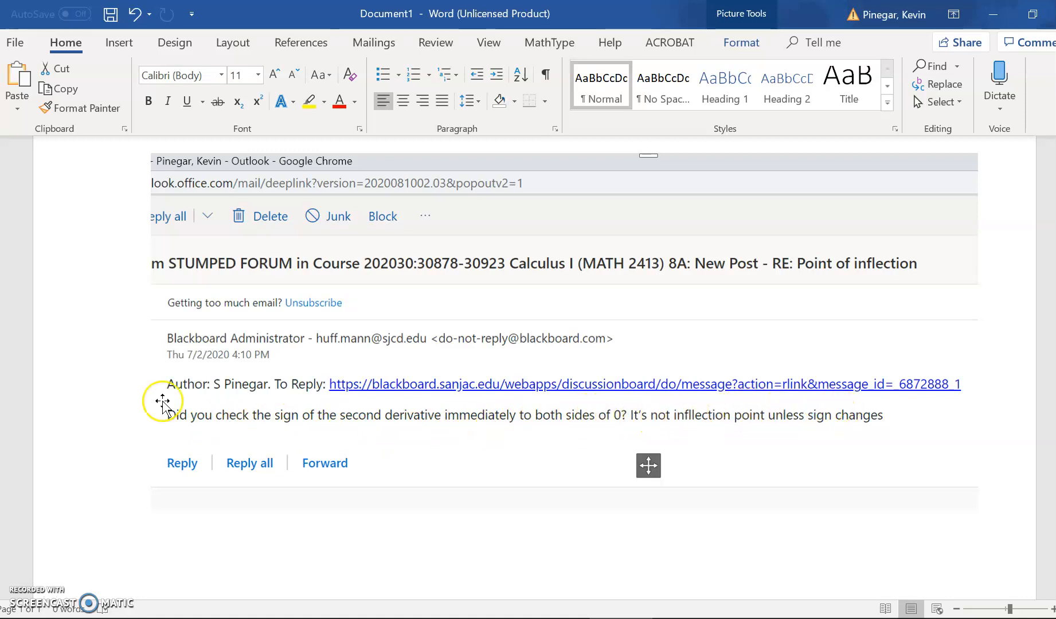
mouse_move(641, 611)
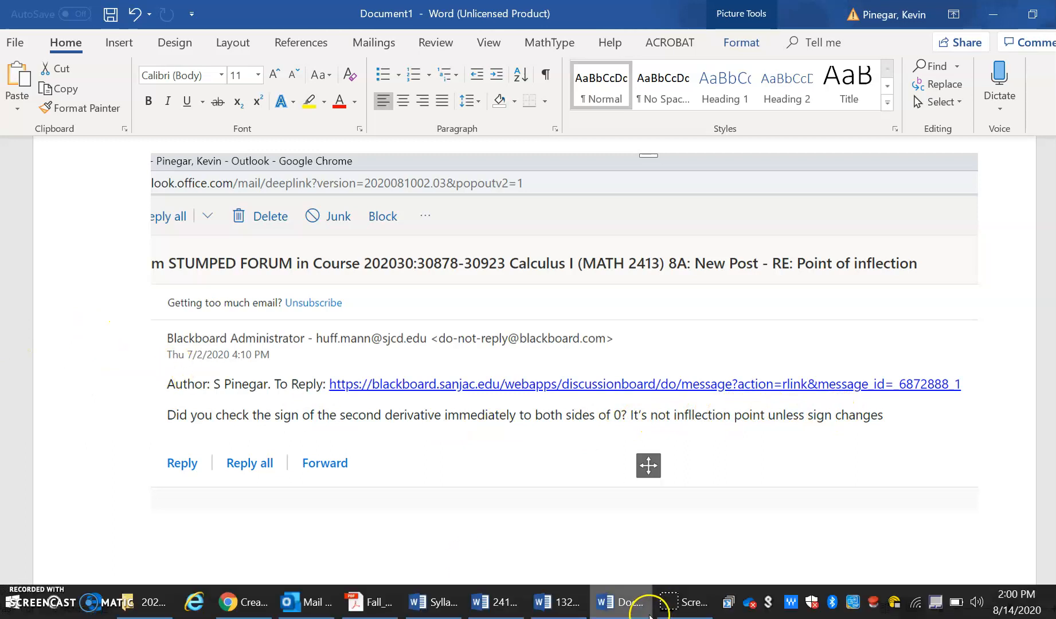
left_click(606, 601)
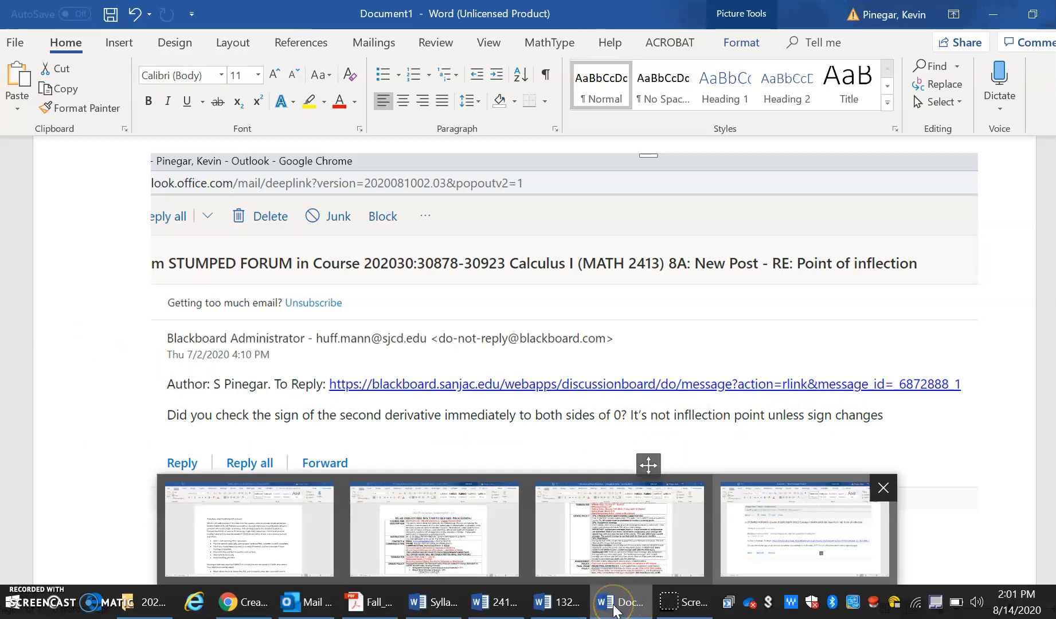
left_click(613, 605)
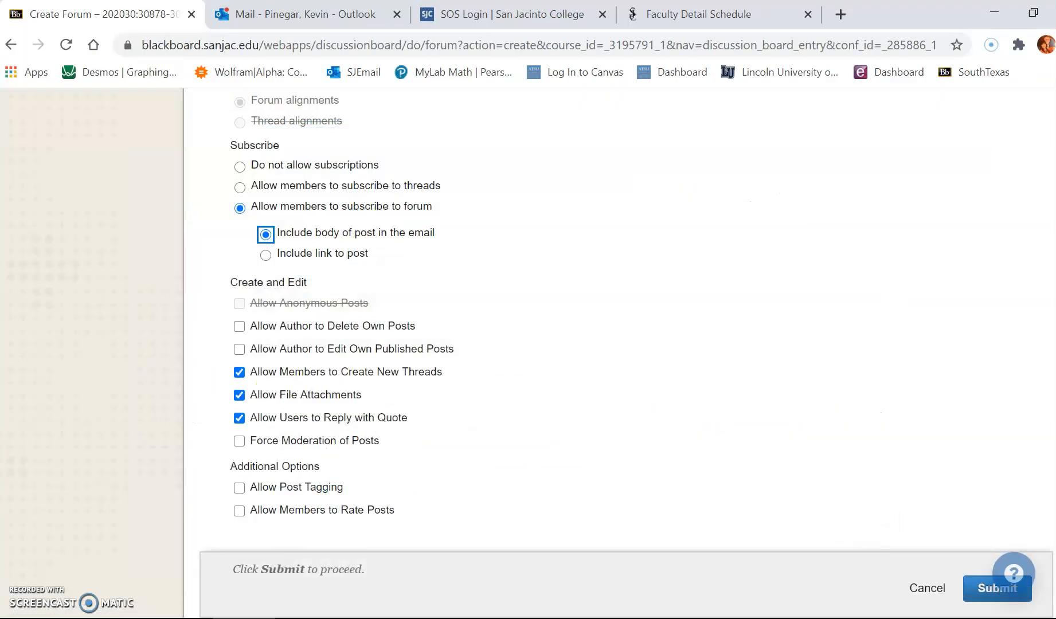
left_click(263, 235)
left_click(266, 235)
left_click(265, 236)
left_click(266, 235)
left_click(266, 235)
left_click(217, 261)
- Allow authors to delete their own posts without replies and edit their published posts, and disallow replying with quote
scroll(216, 264, "down", 1)
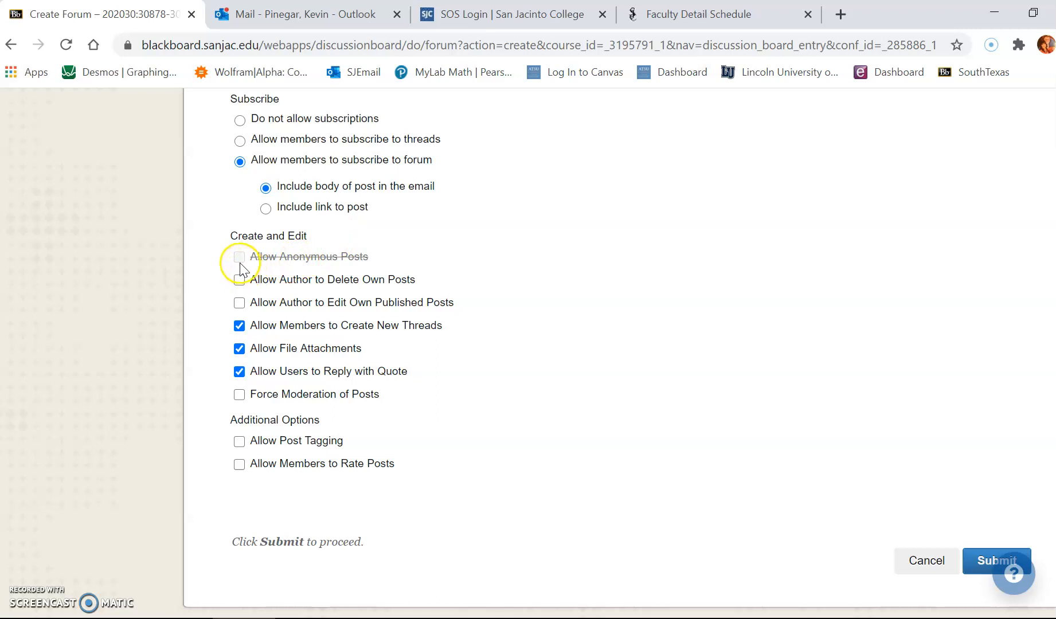
mouse_move(239, 263)
left_click(239, 279)
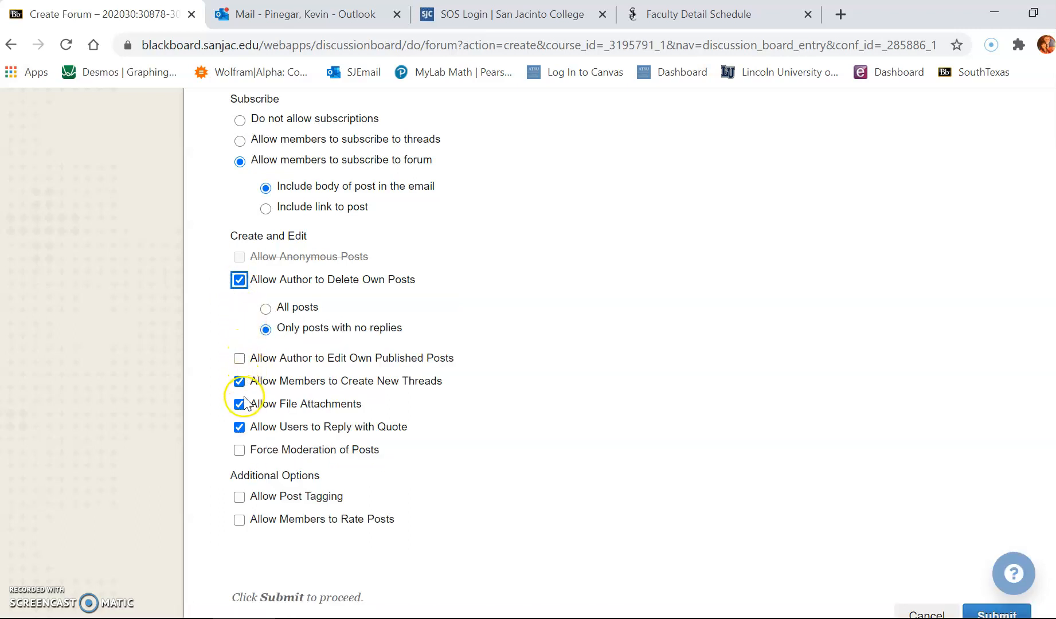
left_click(238, 359)
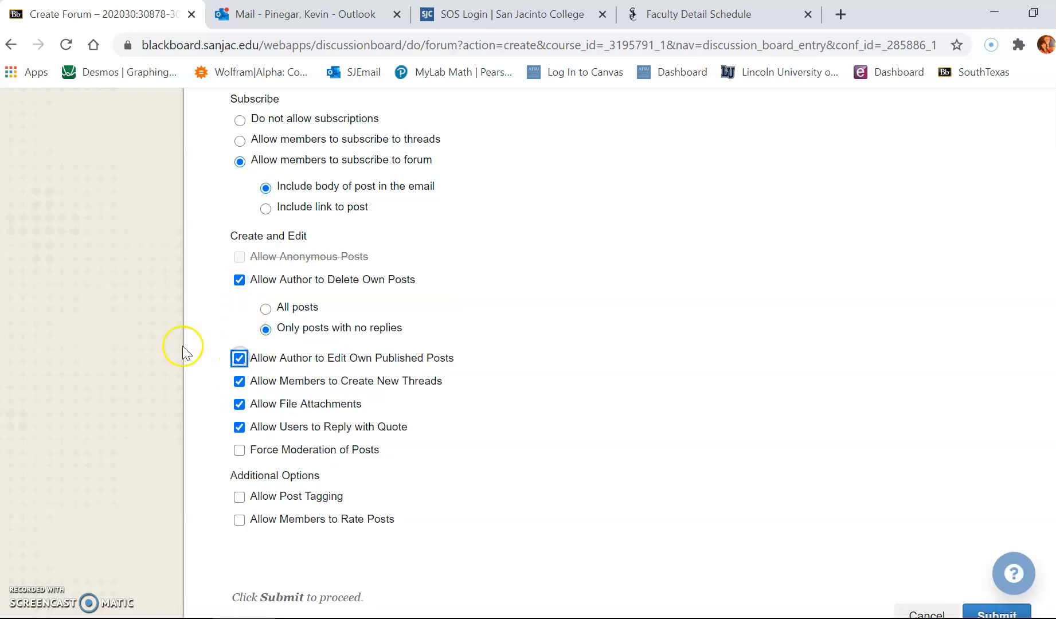
scroll(191, 310, "down", 1)
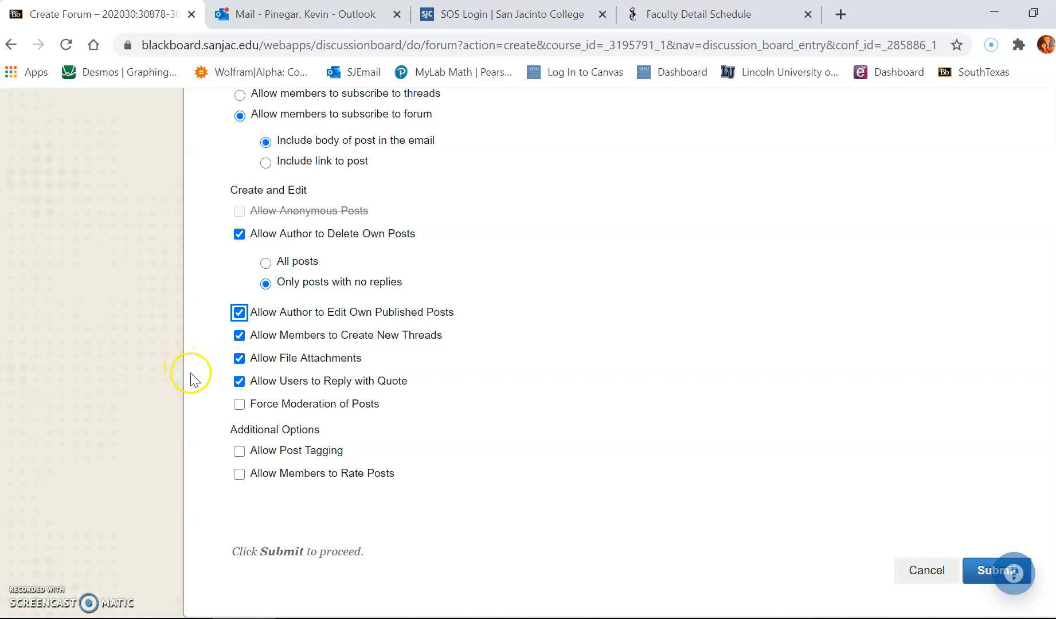
left_click(238, 380)
scroll(198, 378, "down", 1)
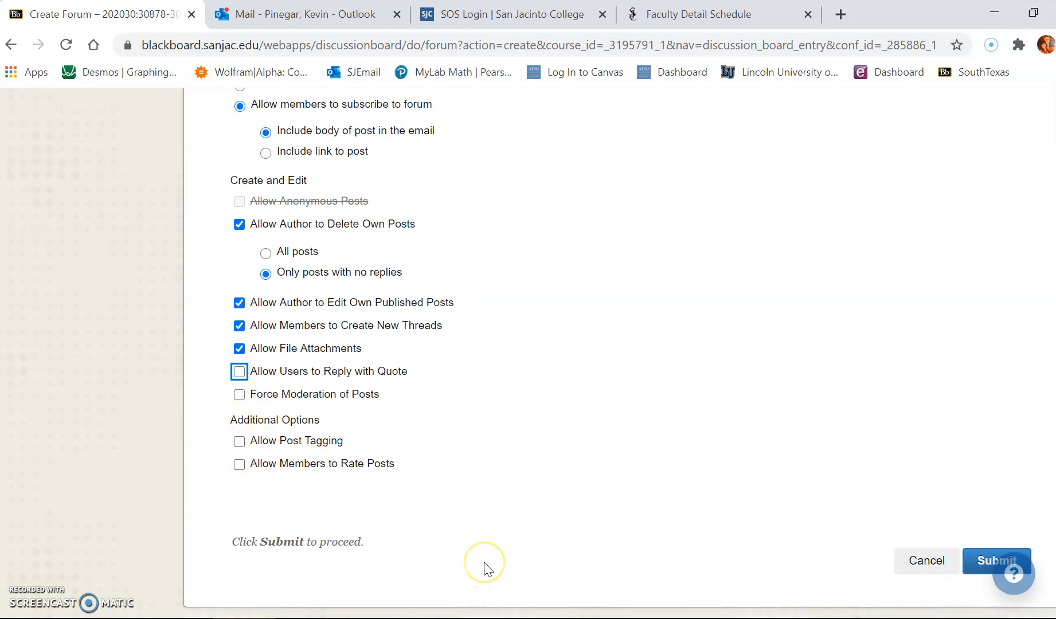
- Check the chosen settings once more and submit the new Q/A forum
scroll(542, 530, "up", 6)
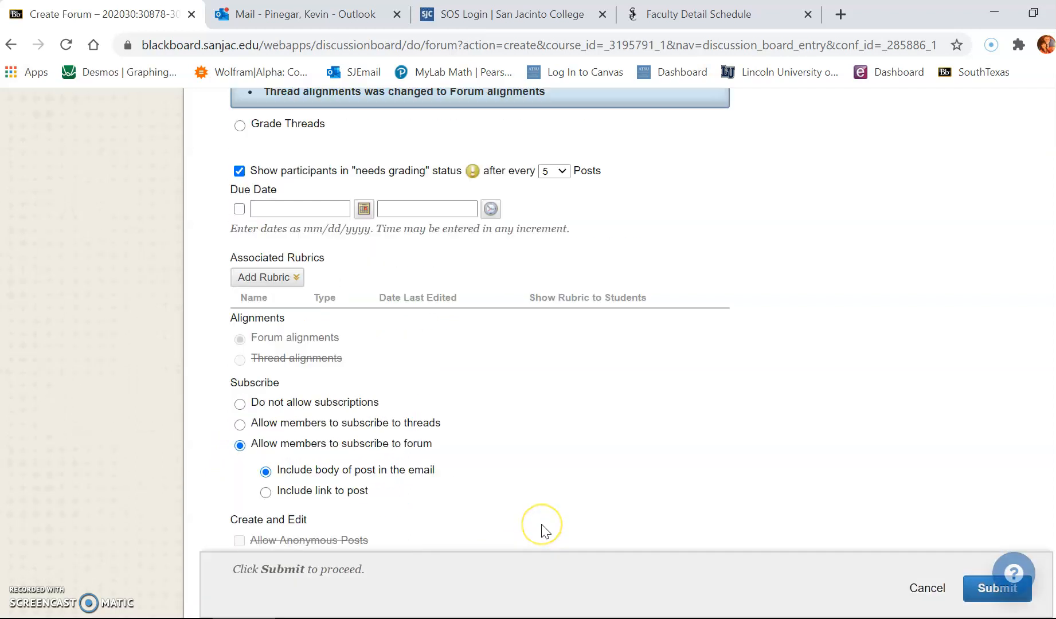
scroll(541, 531, "down", 7)
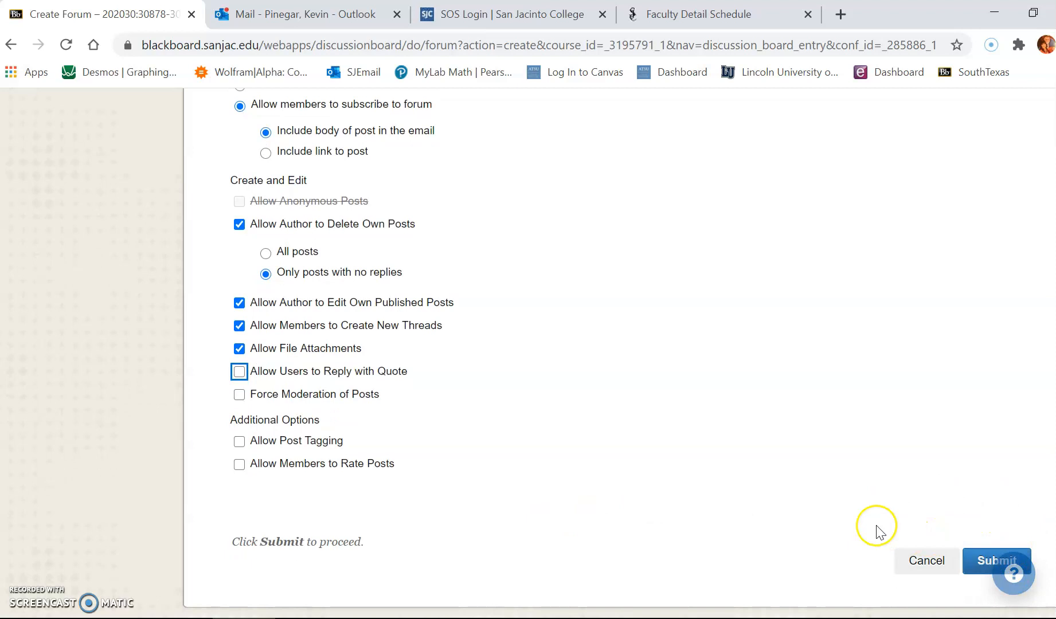
left_click(967, 559)
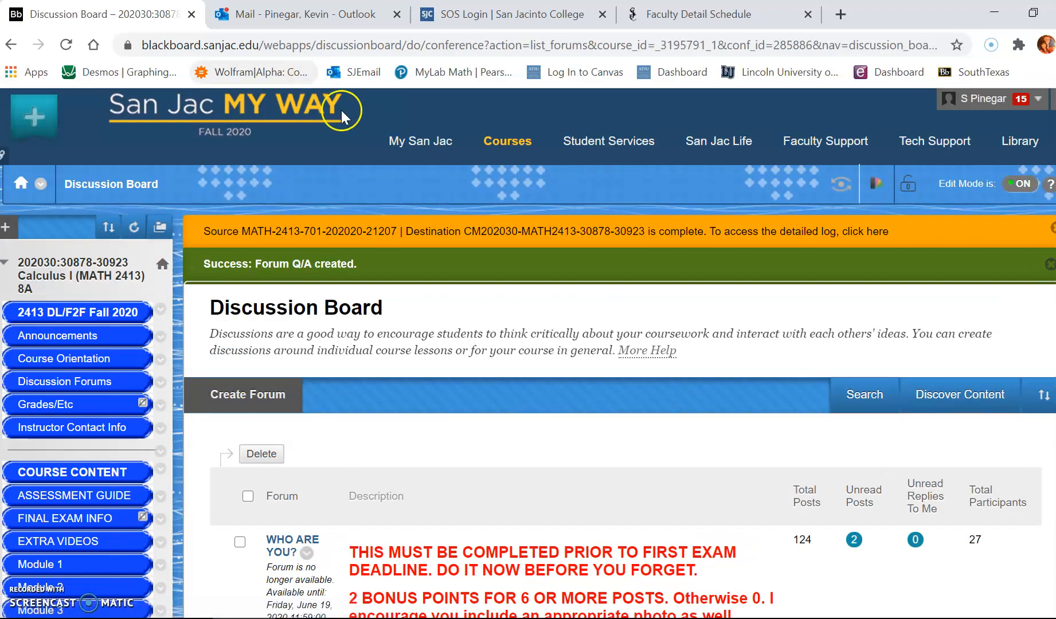
- Open the new Q/A forum from the end of the discussion board list and subscribe to it
scroll(510, 365, "down", 7)
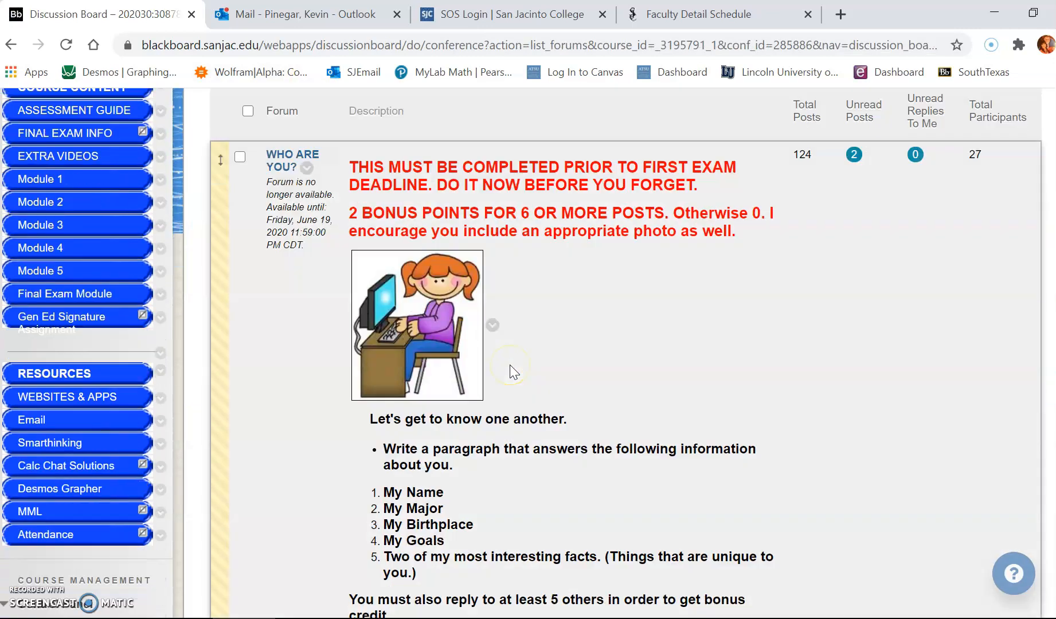
scroll(511, 366, "down", 20)
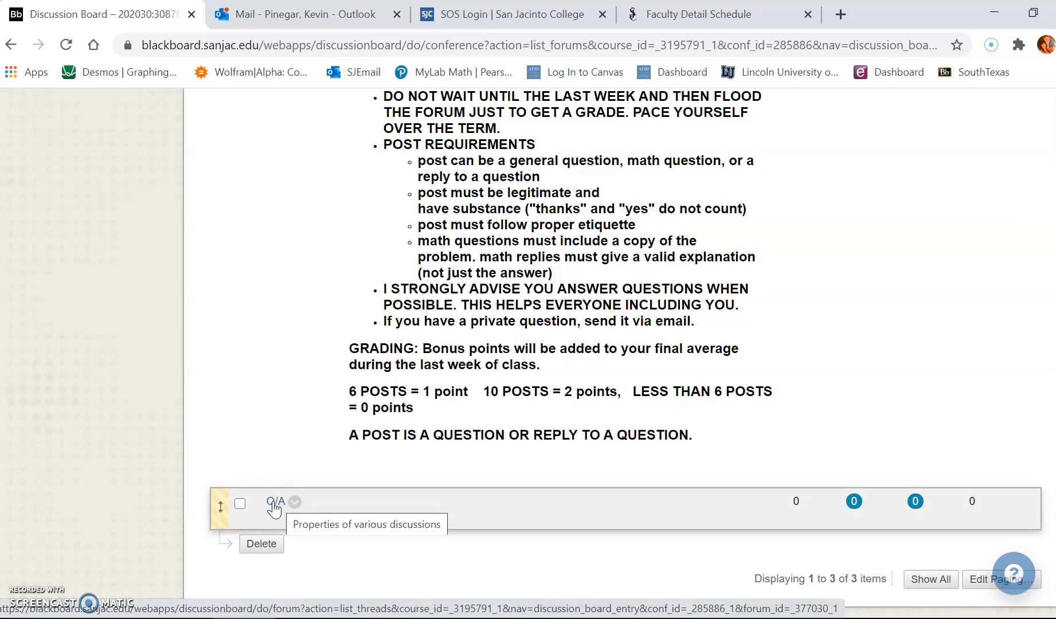
left_click(274, 503)
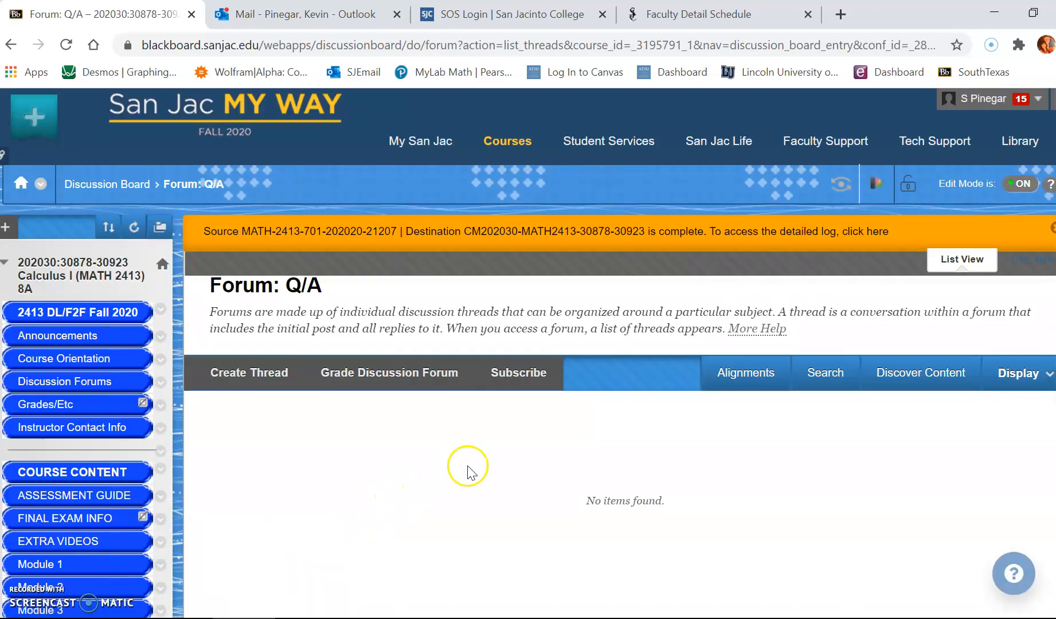
left_click(516, 379)
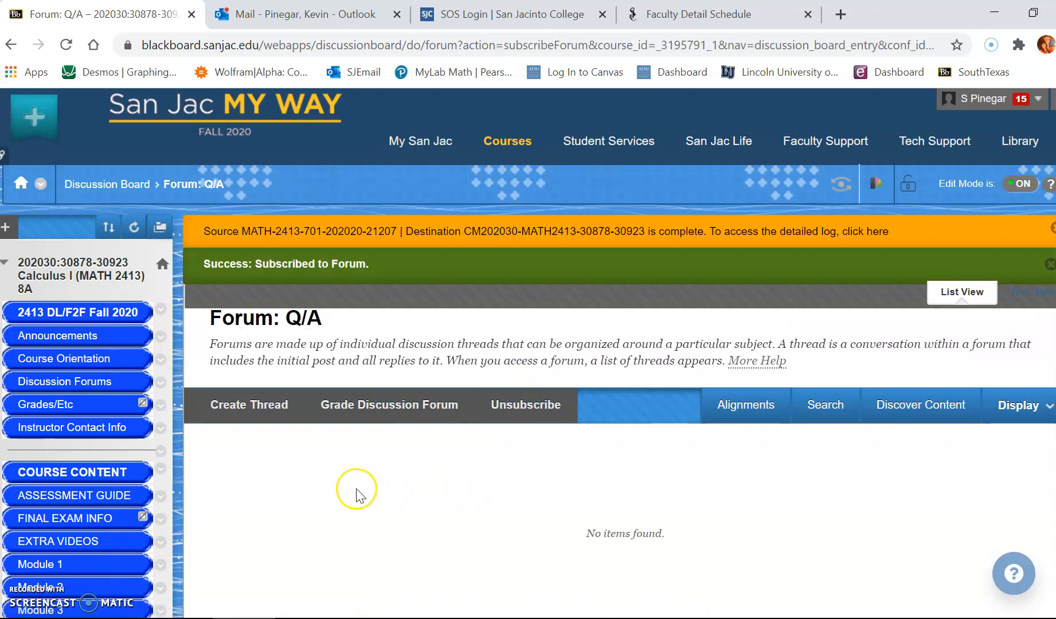
scroll(357, 489, "down", 10)
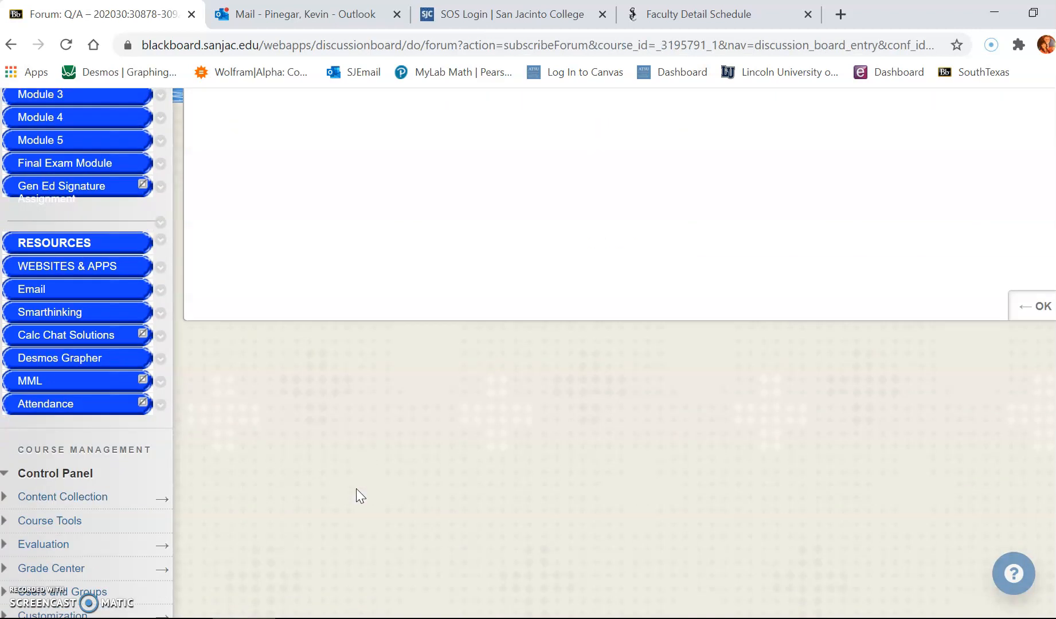
scroll(357, 489, "up", 5)
scroll(406, 480, "down", 1)
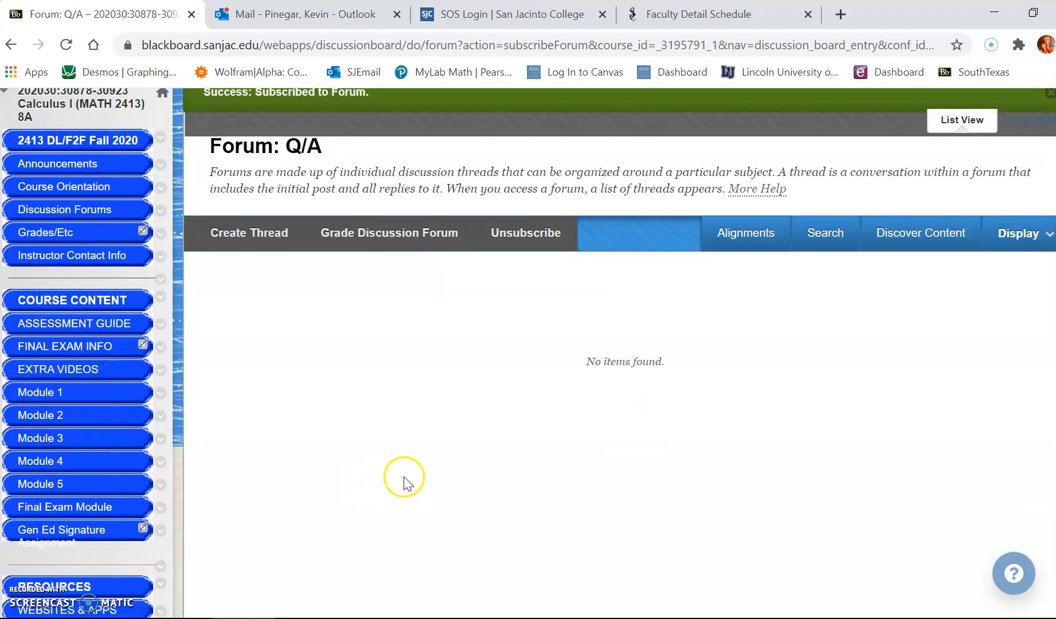
left_click(376, 449)
left_click(357, 417)
scroll(359, 423, "down", 3)
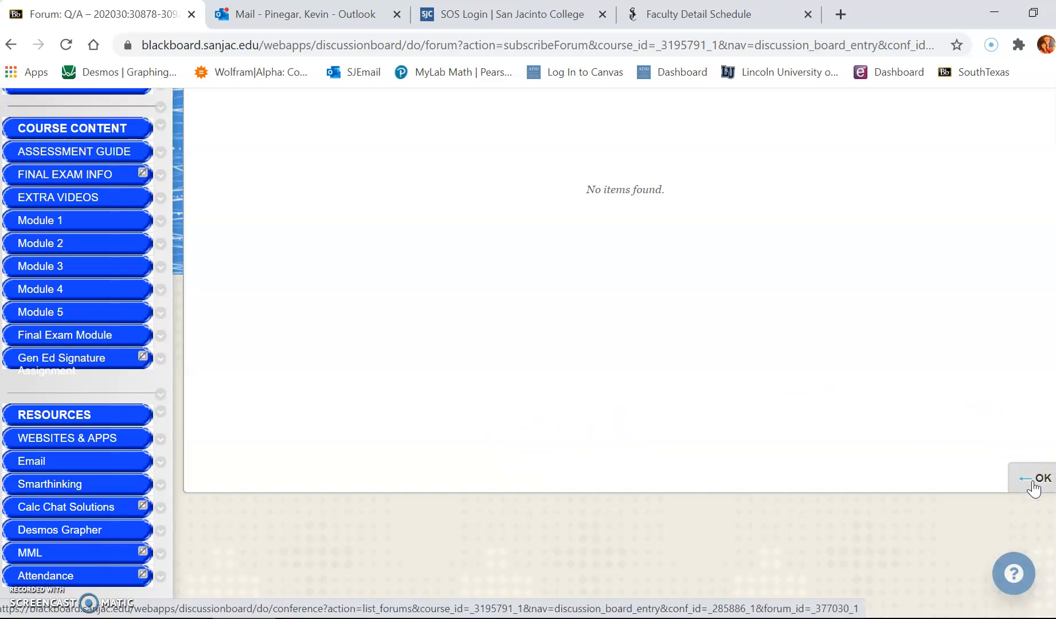
- Start a new thread in the Q/A forum and enter Question as its subject
scroll(386, 392, "up", 6)
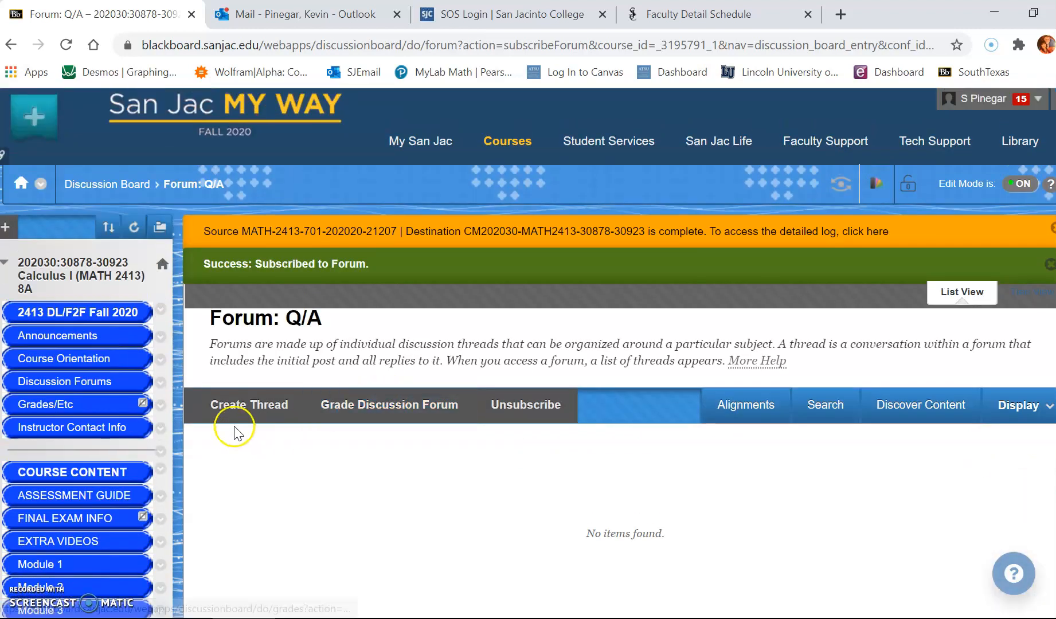
left_click(236, 408)
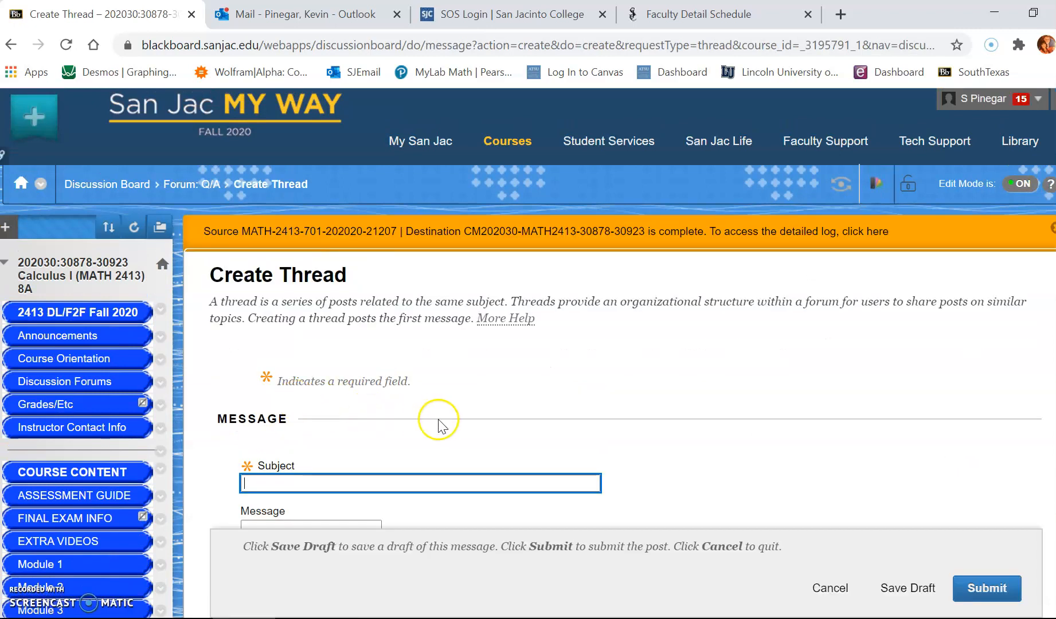
left_click(259, 481)
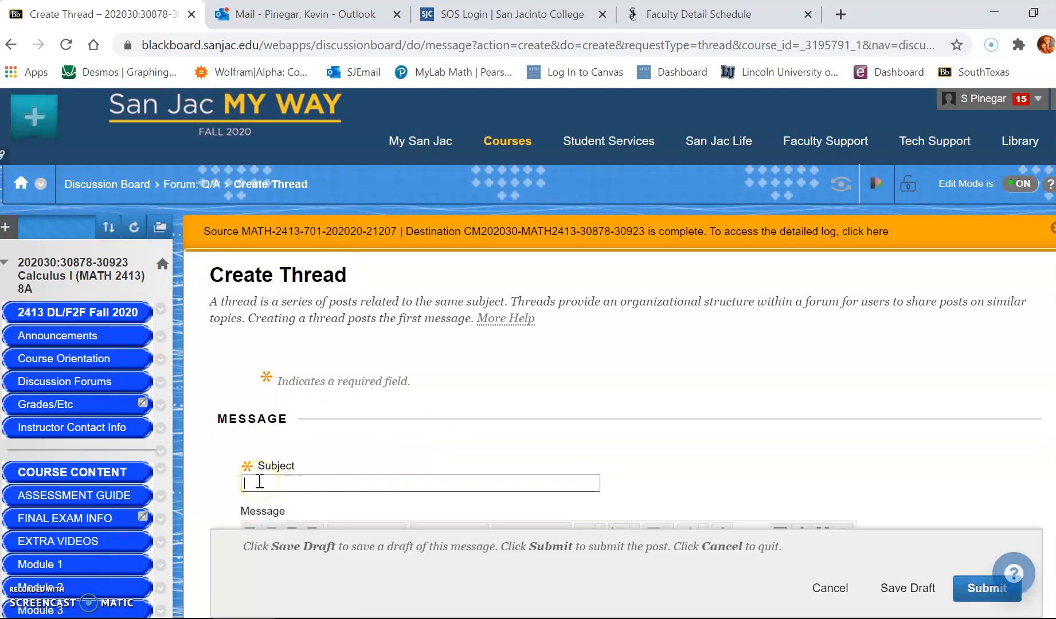
type("Question")
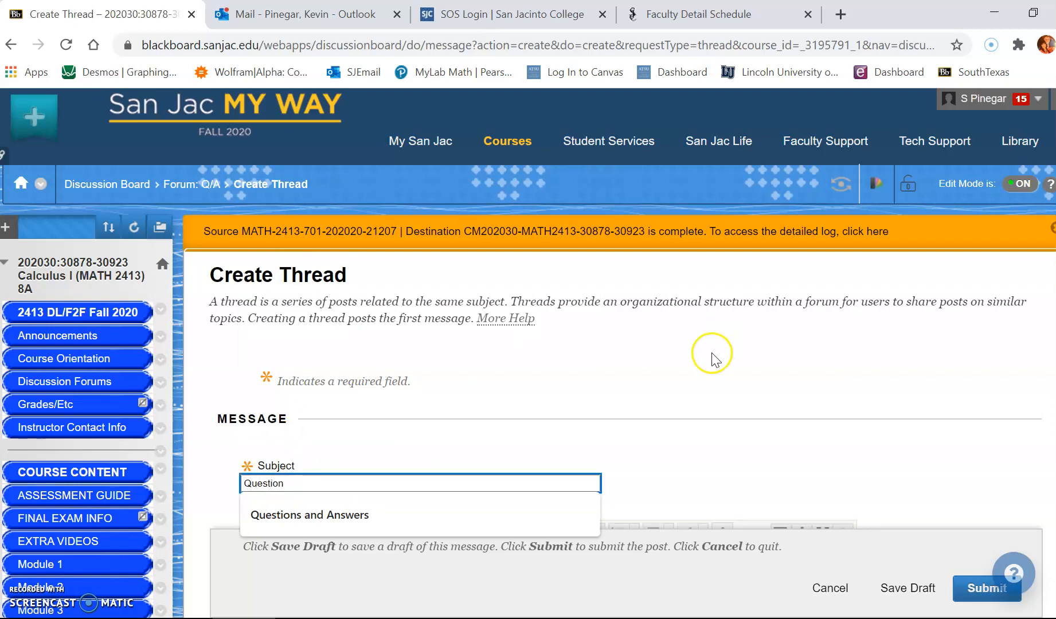
- Enter "What is 2+2?" as the message of the Question thread and submit the post
left_click(683, 384)
scroll(466, 175, "down", 6)
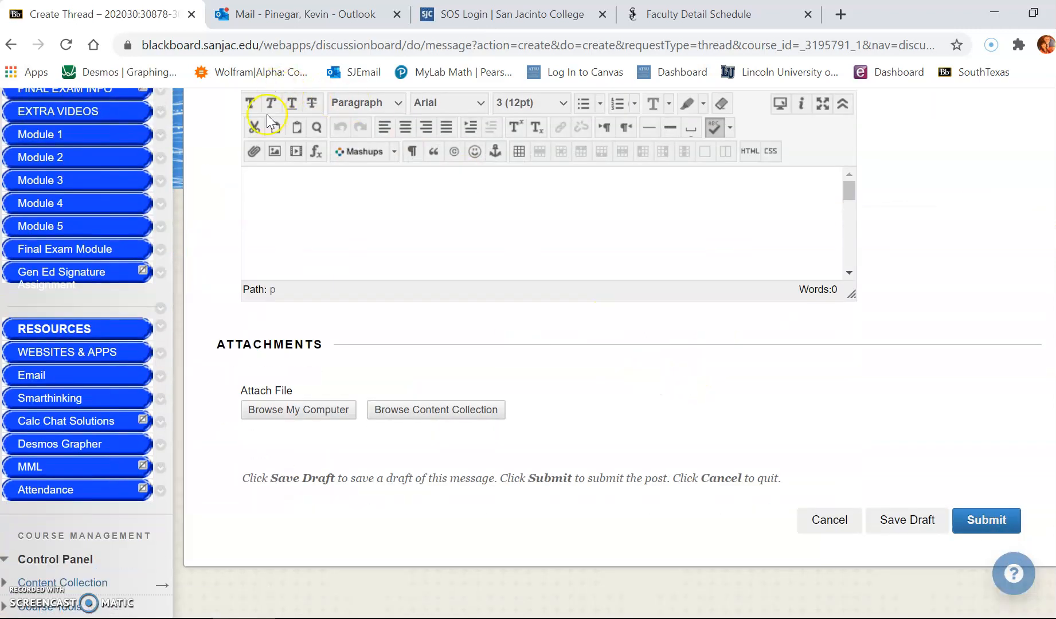
left_click(324, 213)
type("What is")
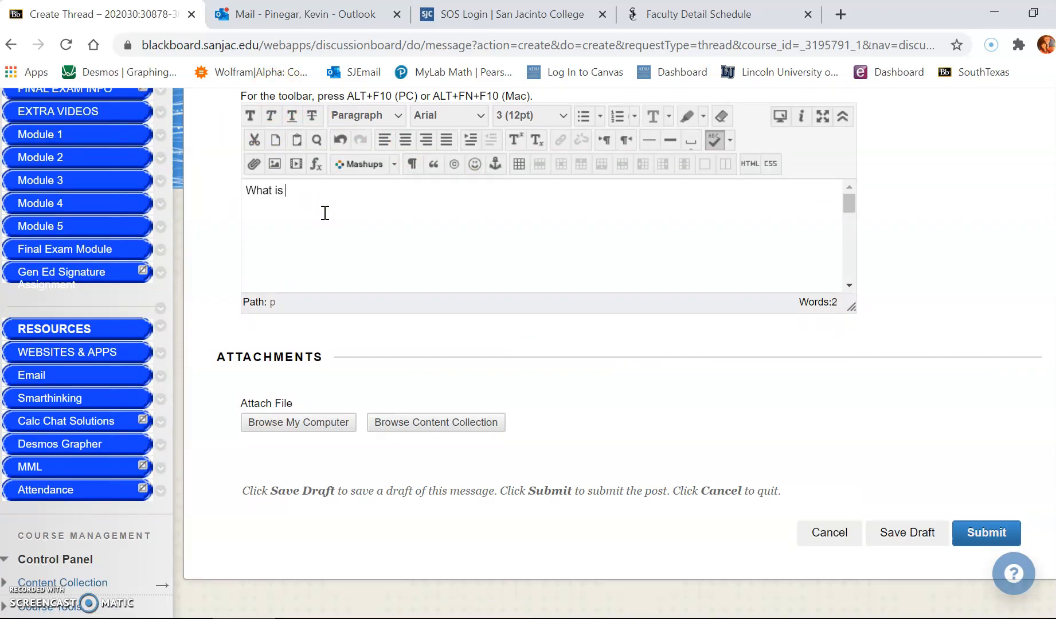
type(" 2+2?")
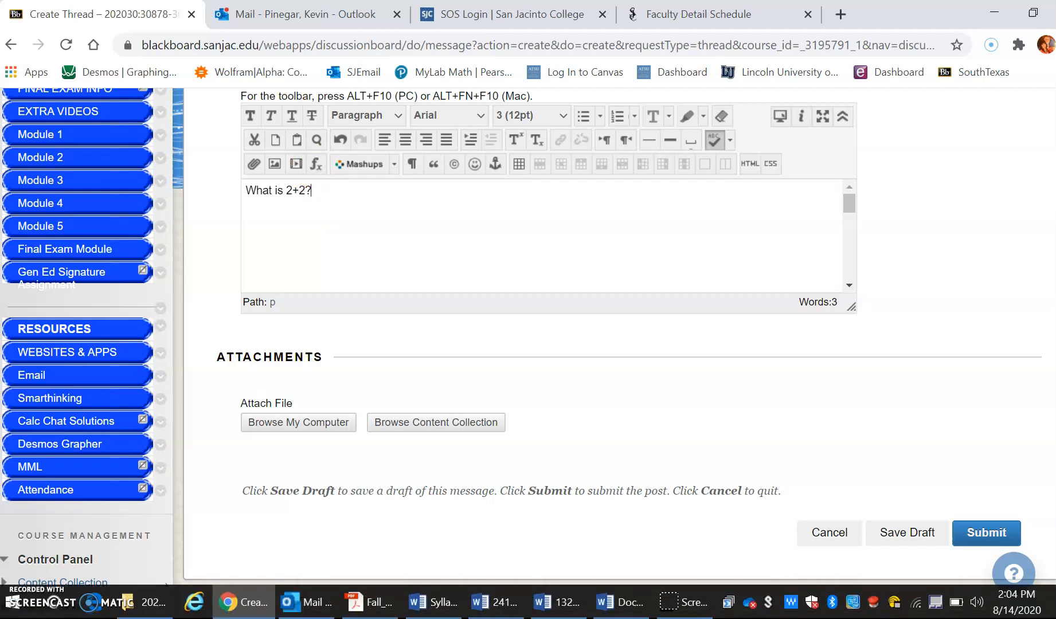
left_click(975, 533)
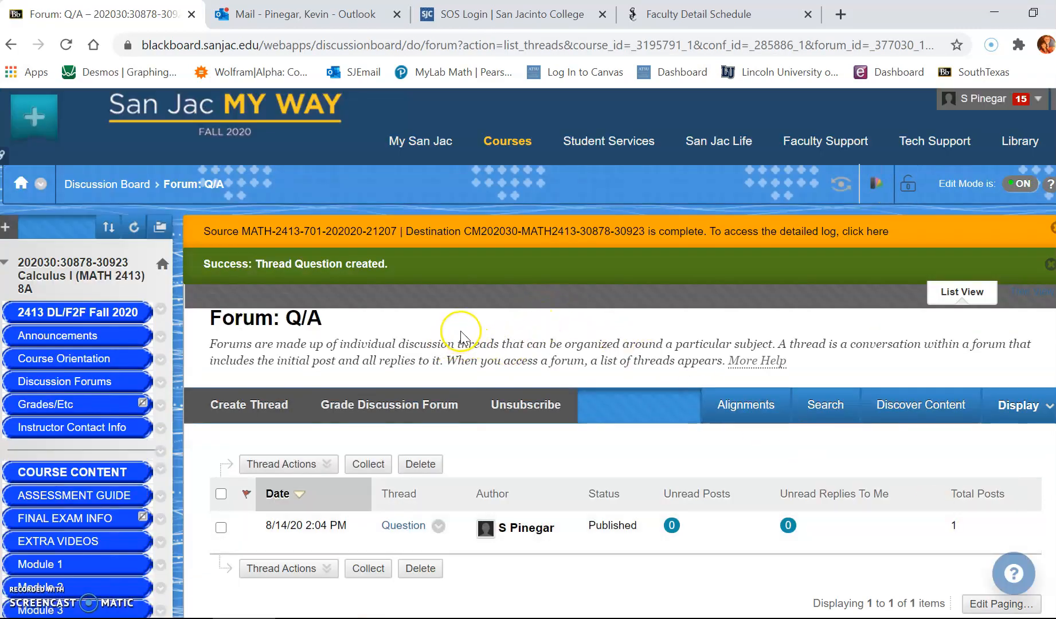
- Switch to Outlook to read the Q/A forum's new-post notification in the Inbox, and return to the forum in Blackboard
scroll(460, 331, "down", 2)
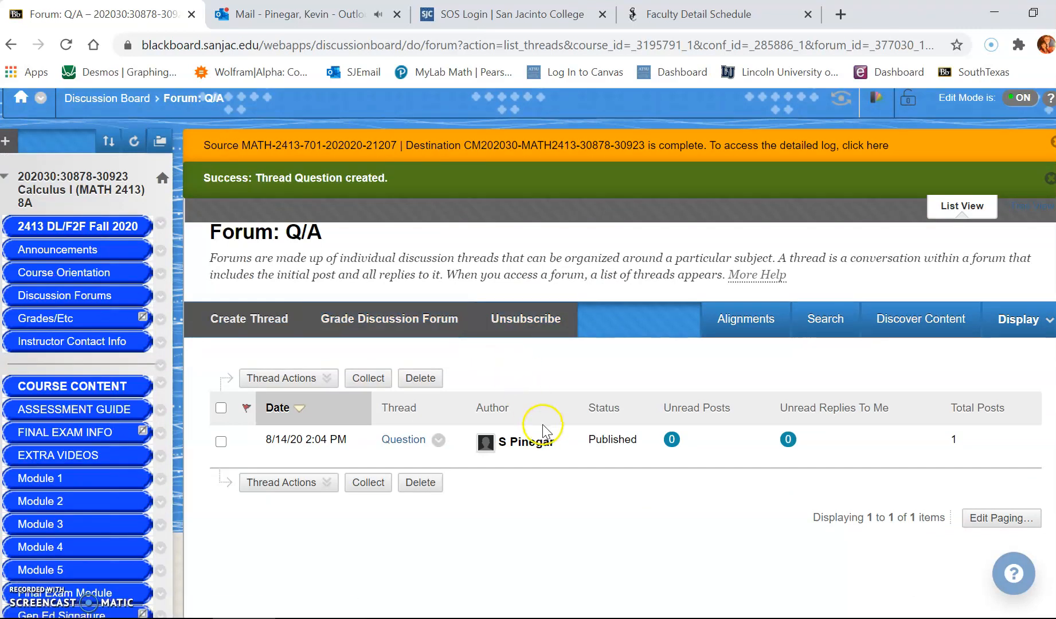
left_click(271, 17)
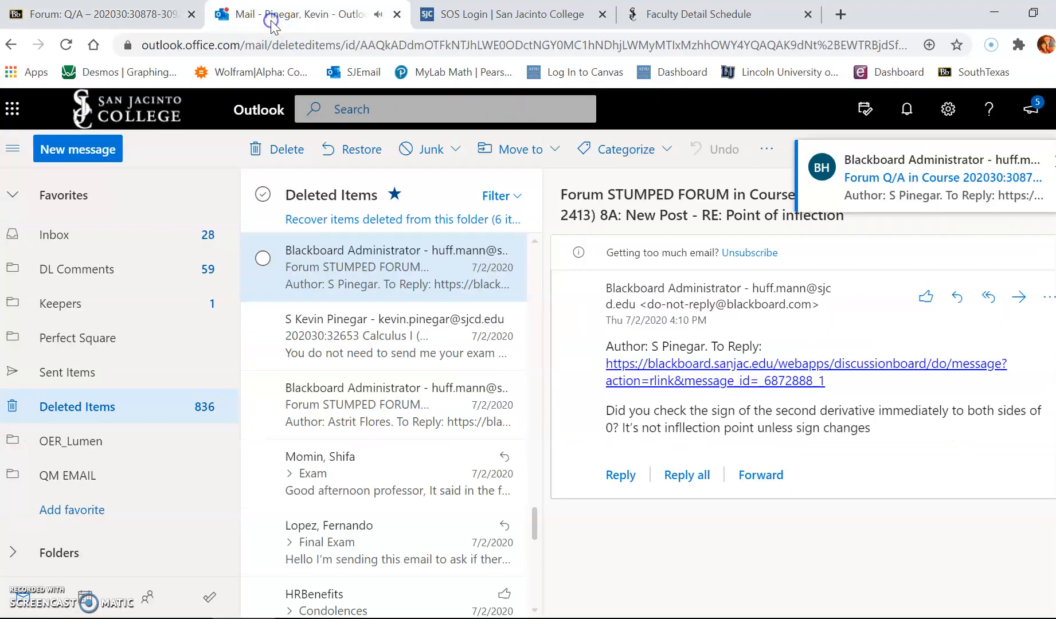
left_click(106, 242)
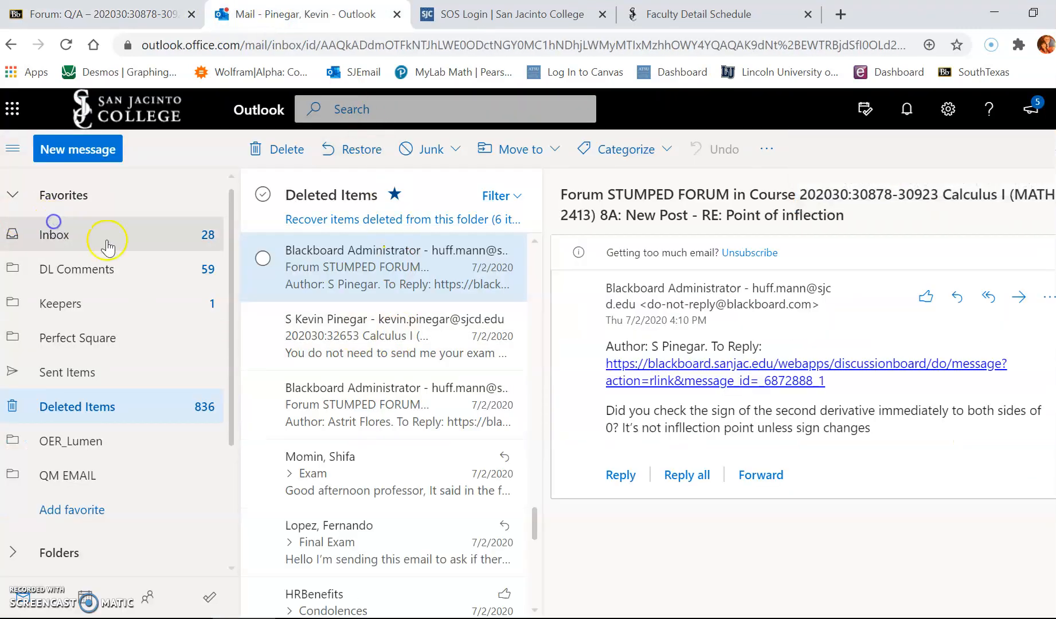
left_click(388, 257)
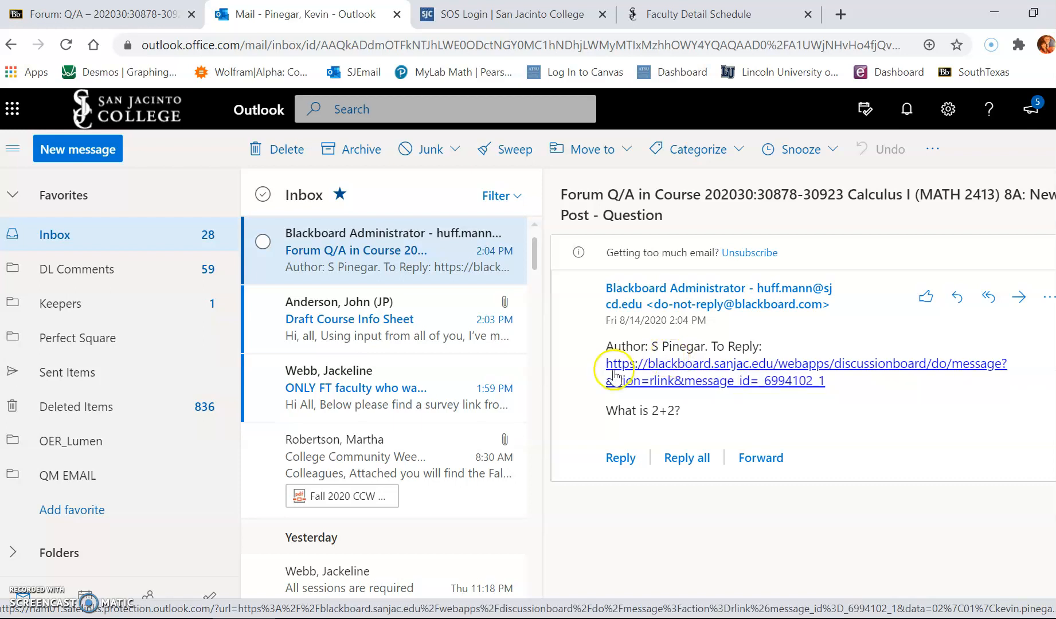
left_click(67, 21)
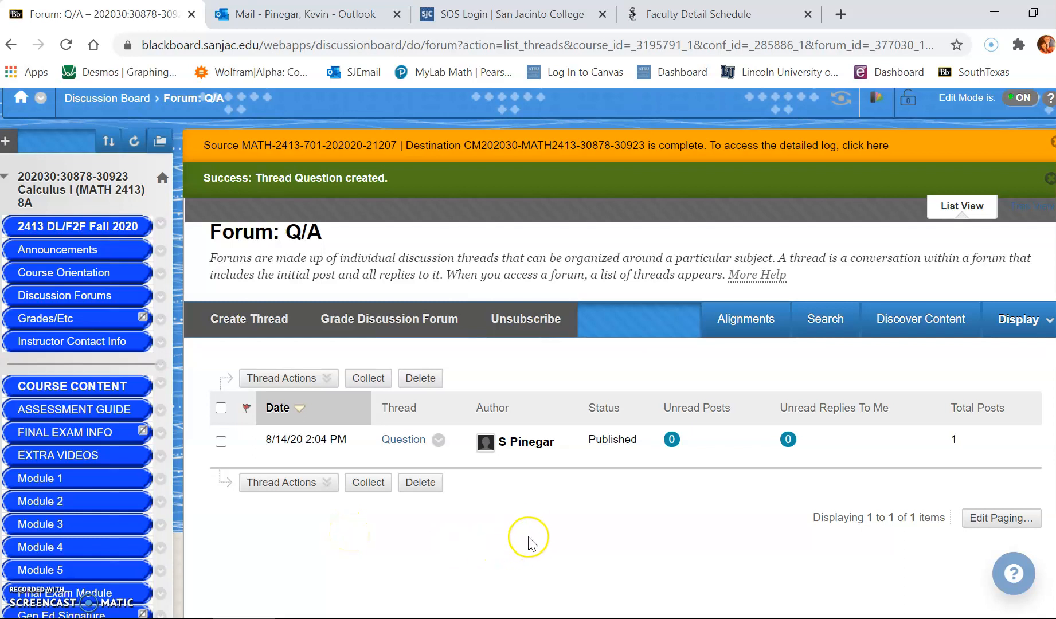
scroll(516, 524, "down", 2)
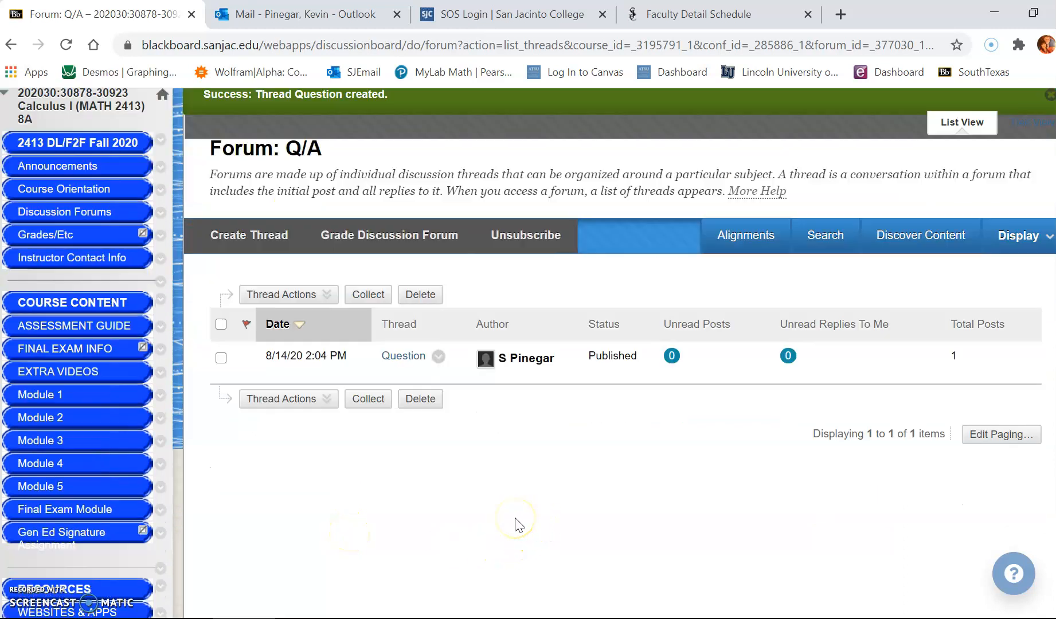
scroll(516, 523, "down", 3)
scroll(515, 523, "up", 1)
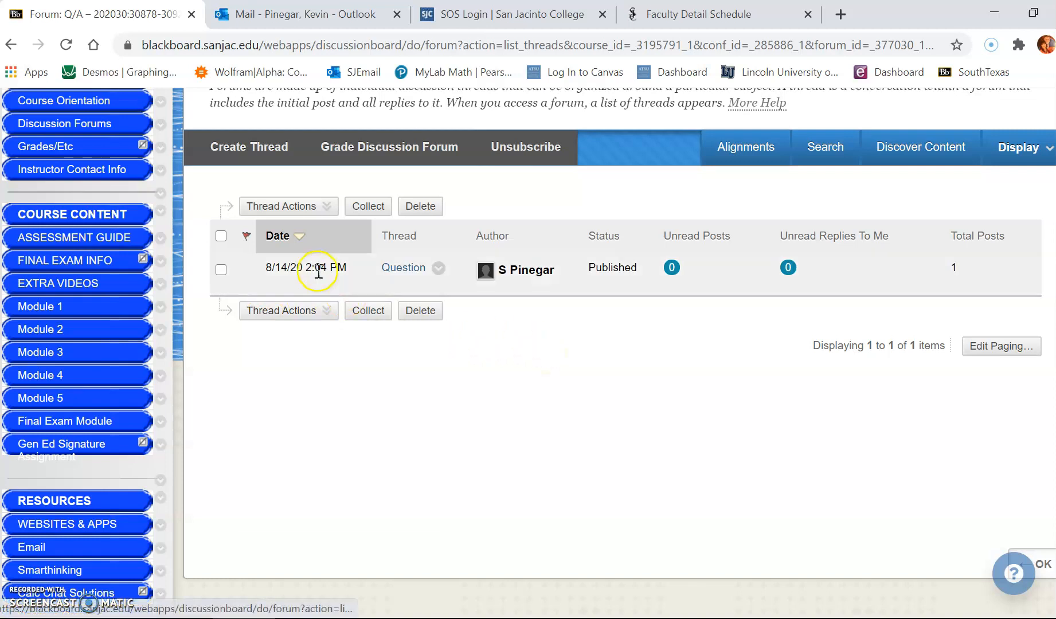
left_click(547, 396)
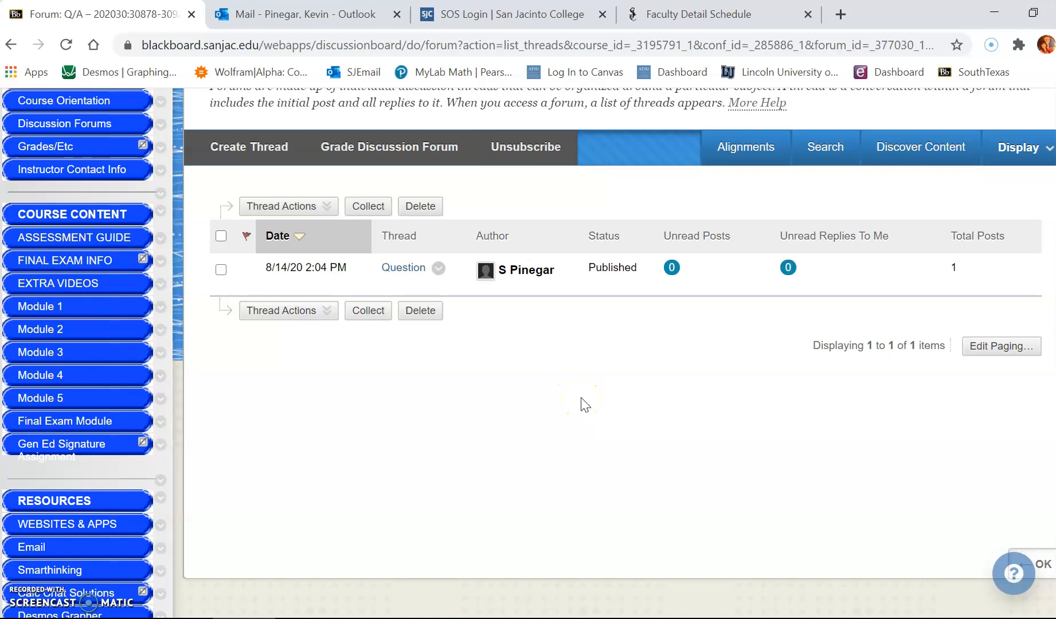
left_click(563, 407)
left_click(523, 378)
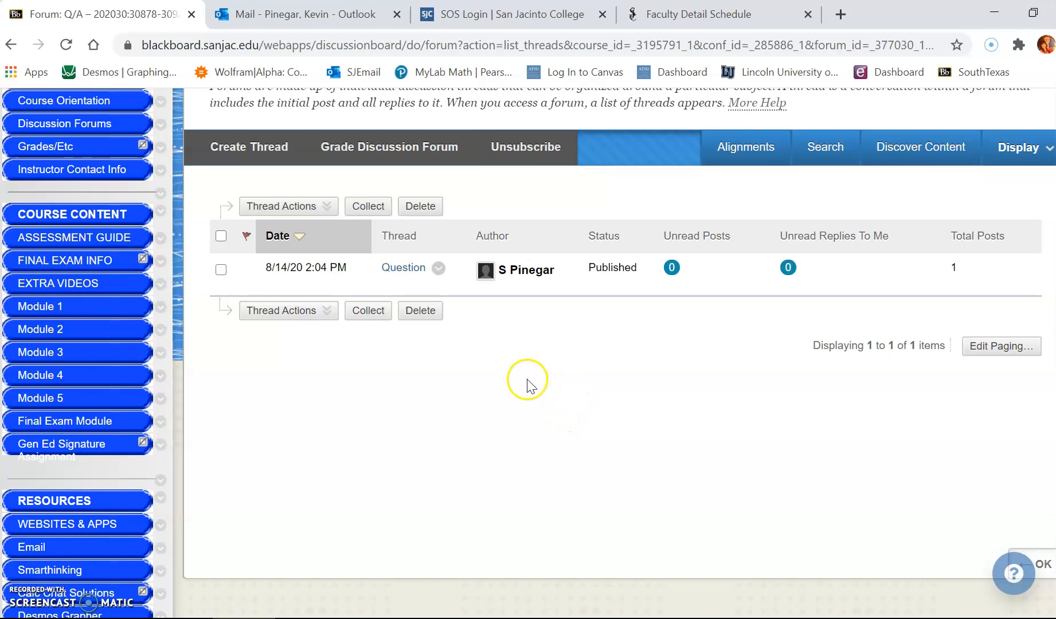